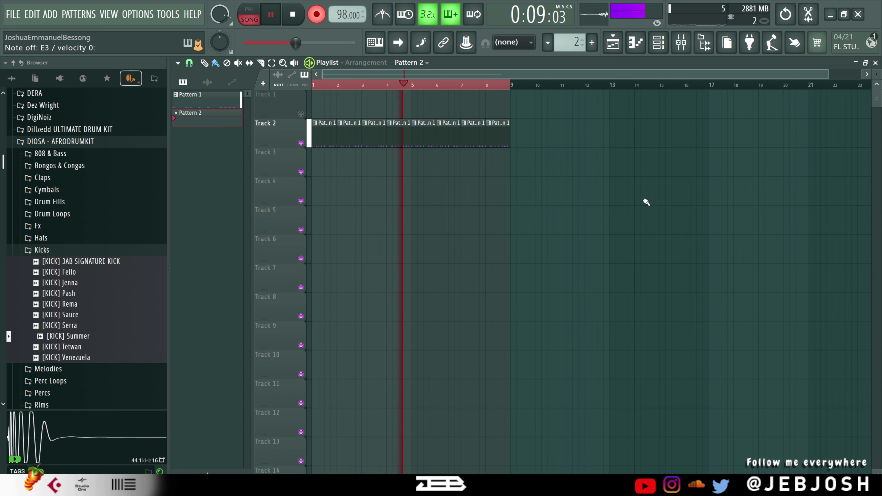
Step: Place a second Pattern 2 clip on Track 1, starting at bar 5
key(space)
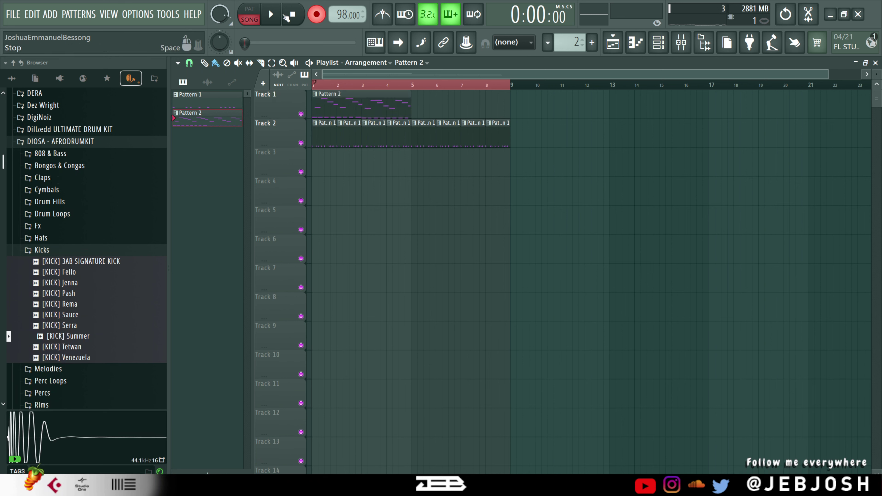
click(429, 103)
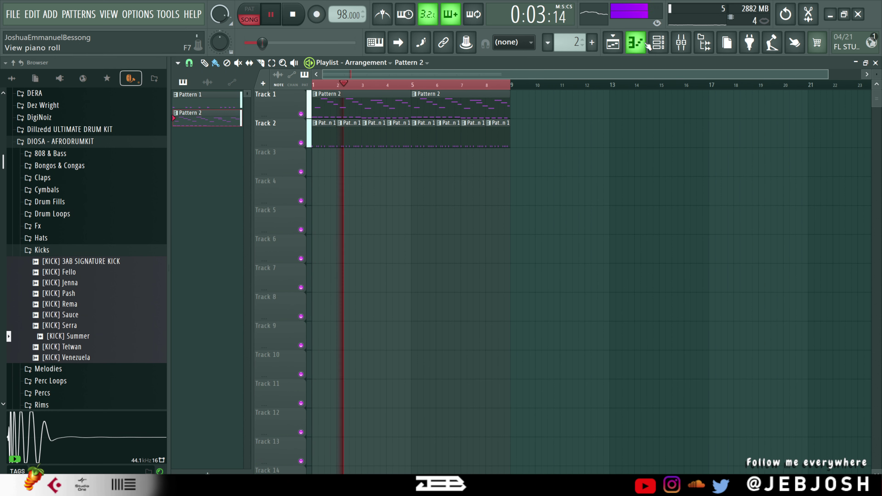
Step: Bring up the channel rack and open the JEB KEET > Jeb New Sauce > 808s X bAss sample folder
key(F6)
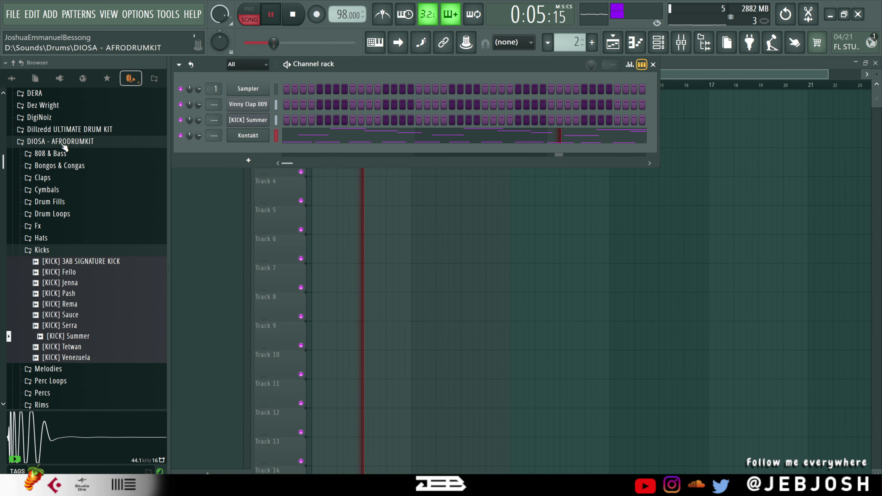
scroll(69, 303, down, 5)
scroll(69, 304, down, 20)
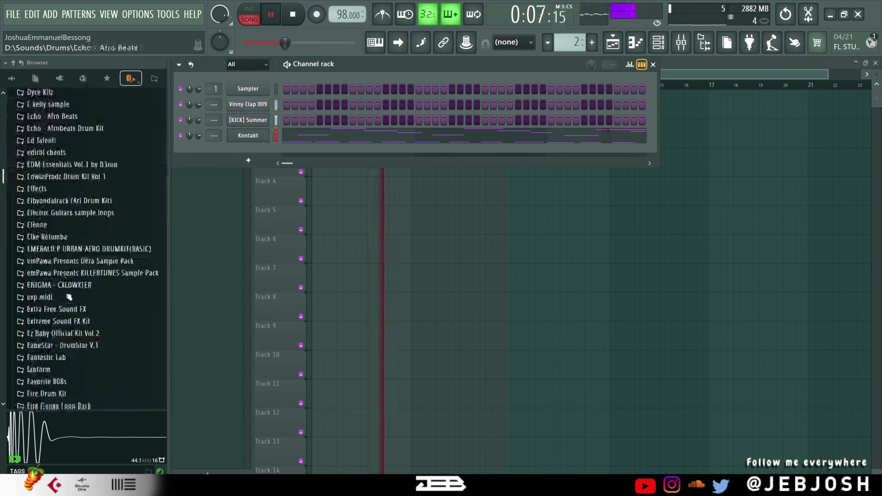
scroll(67, 297, down, 15)
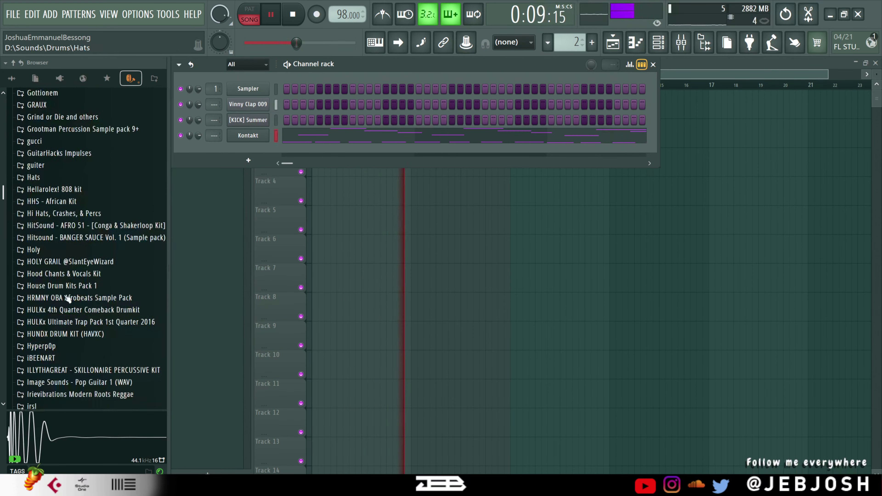
scroll(69, 295, down, 7)
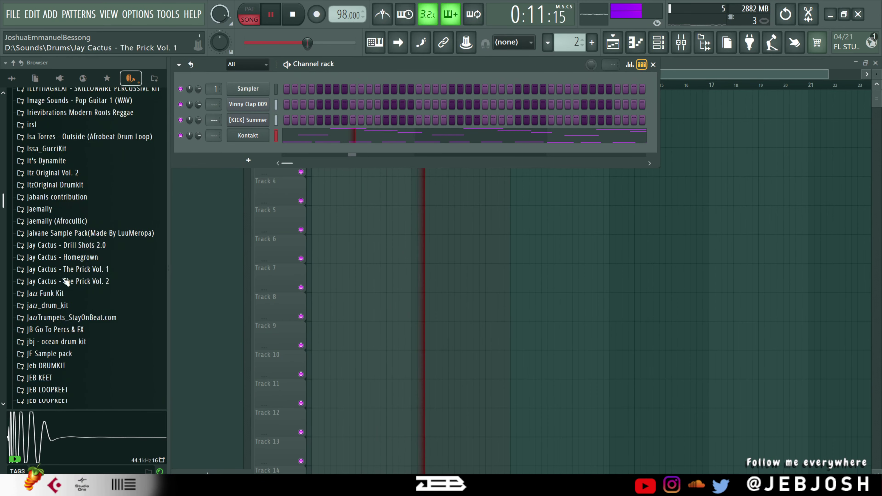
click(40, 228)
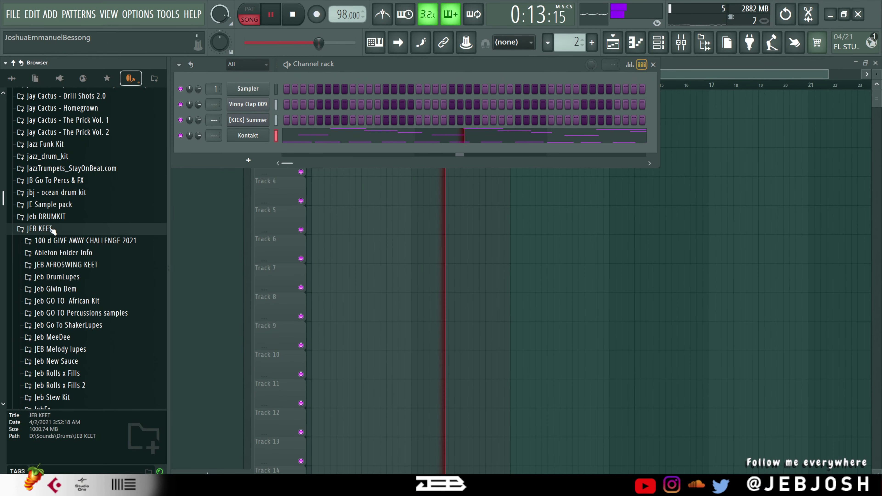
scroll(77, 351, down, 1)
scroll(76, 351, down, 1)
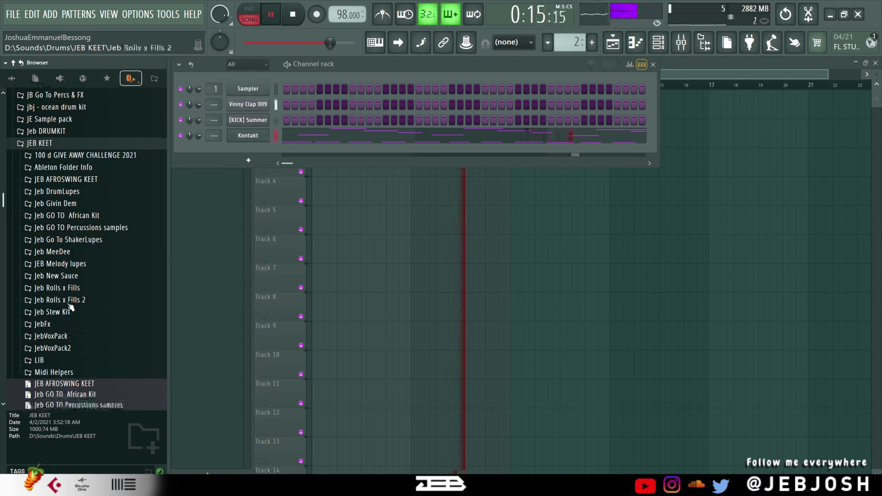
click(69, 277)
click(66, 288)
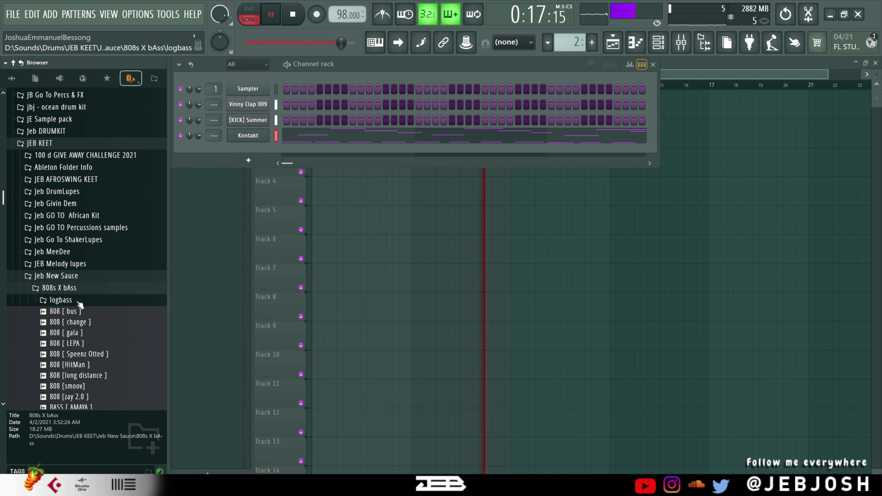
Step: Preview BASS [soundGARSM ] and load it as a new sampler channel in the channel rack
scroll(92, 365, down, 2)
click(95, 375)
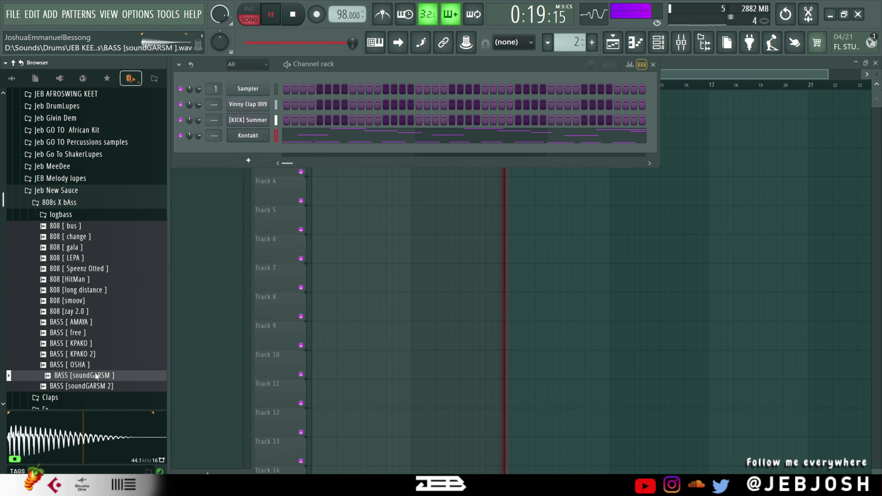
right_click(95, 374)
click(135, 290)
click(185, 166)
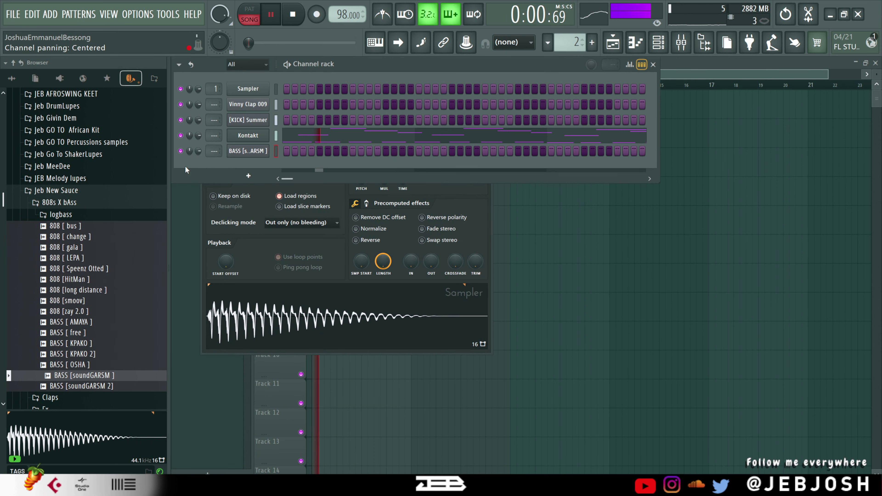
Step: Open the piano roll for Pattern 2 and switch its target from Kontakt to the BASS [soundGARSM ] channel
right_click(248, 135)
click(306, 148)
key(space)
click(399, 63)
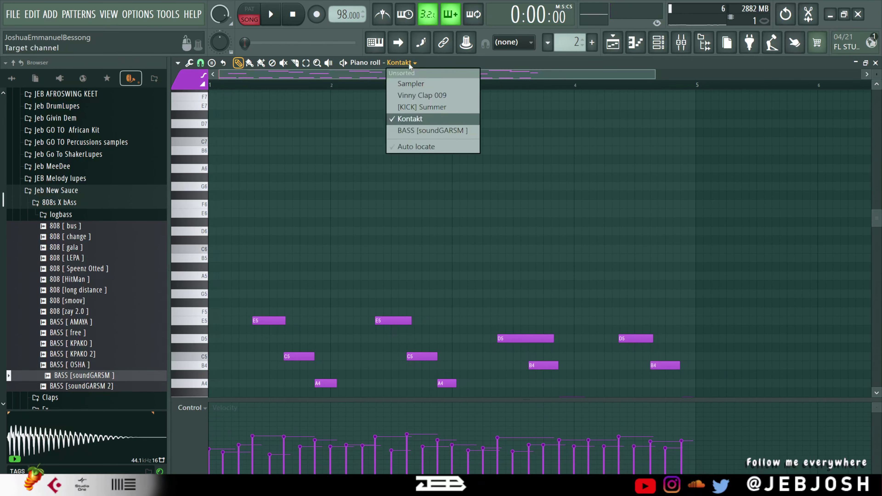
click(417, 131)
scroll(413, 155, down, 6)
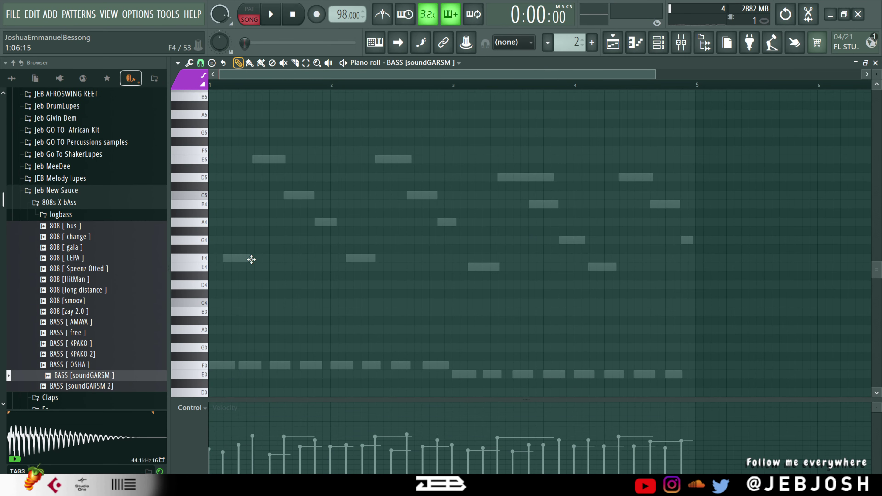
Step: Draw short F5 bass notes in bars 1 and 2, aligned with the starts of the melody's E5 ghost notes
key(space)
drag(232, 158, 267, 159)
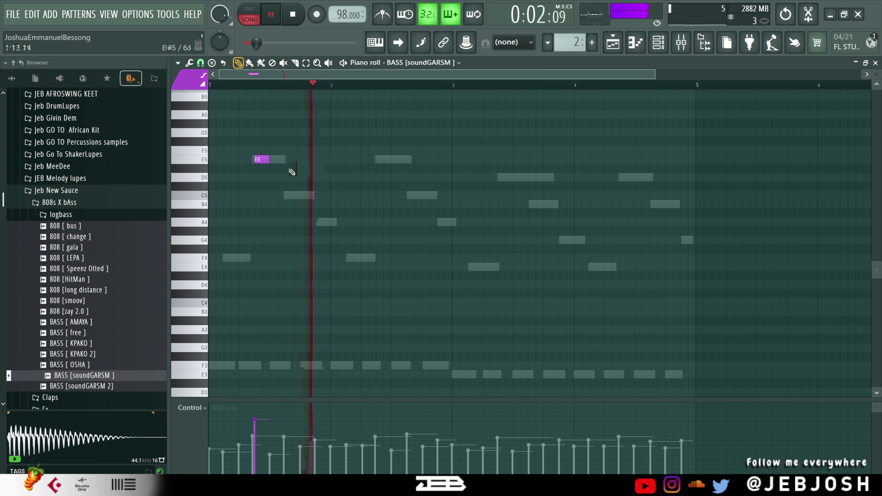
key(space)
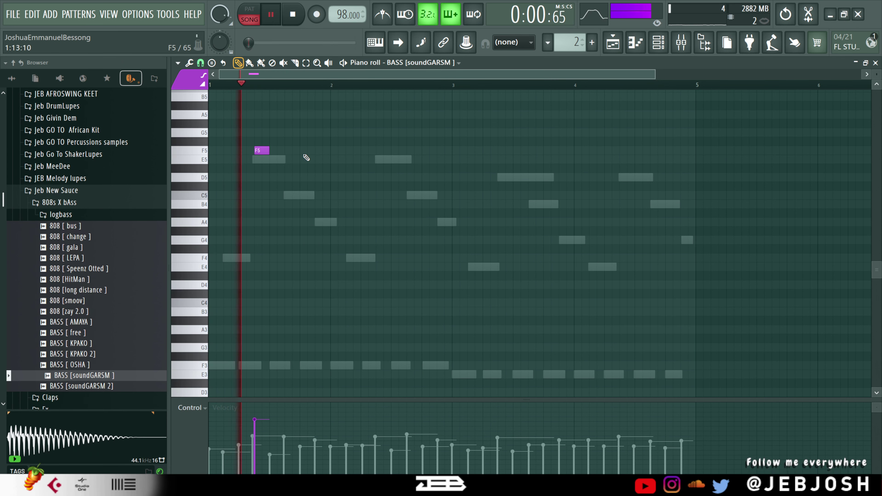
click(380, 150)
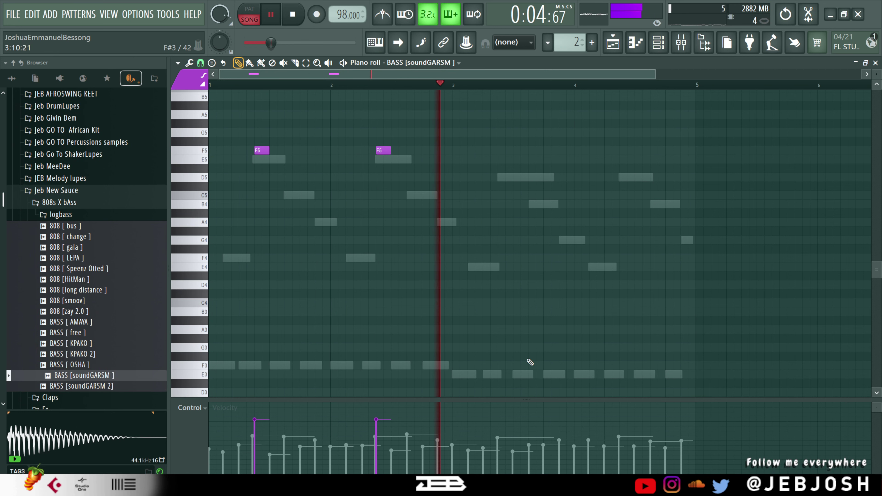
Step: Add an E3 bass note in bar 3, raise it two octaves to E5, and place a matching E5 note in bar 4
click(506, 375)
ctrl+click(506, 374)
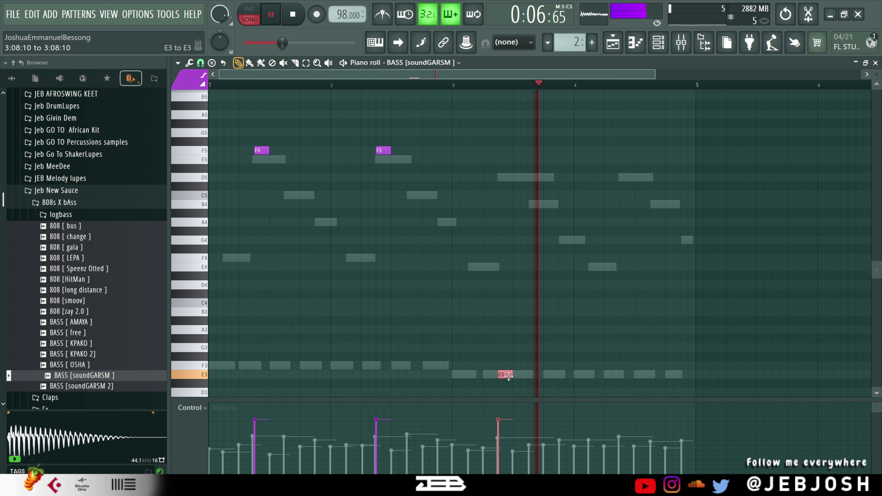
key(ctrl+Up)
key(ctrl+Up)
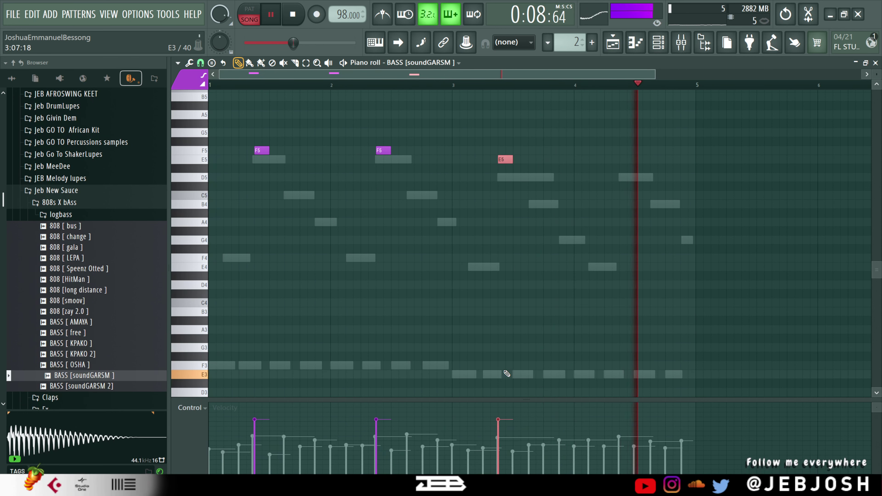
click(625, 159)
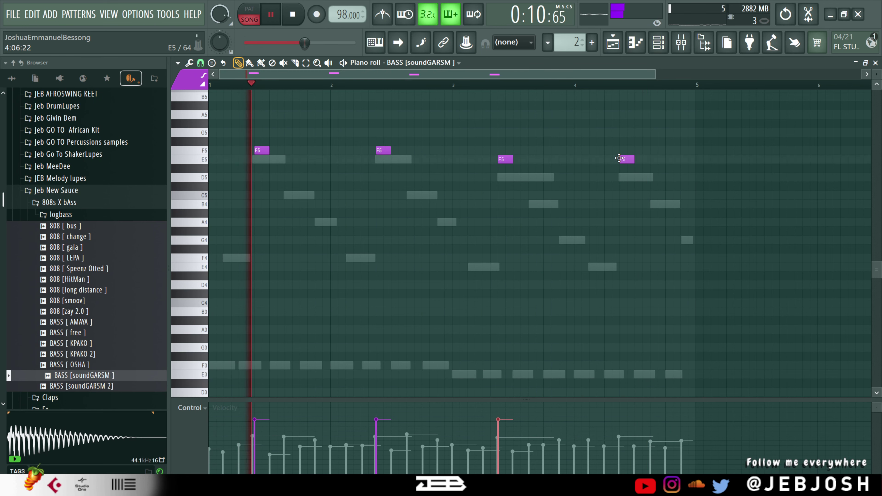
Step: Return to the channel rack, collapse the Jeb New Sauce folder, and open the e dey Shake shaker loop folder inside POJbeatz
key(F7)
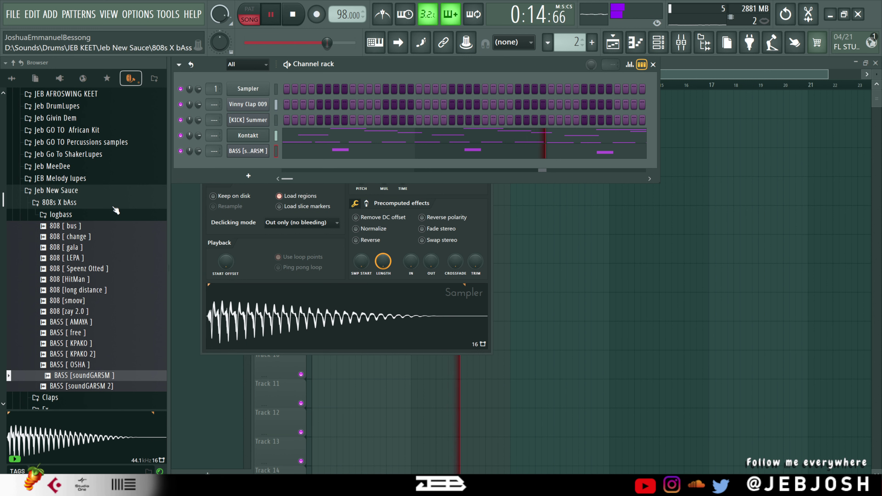
click(93, 208)
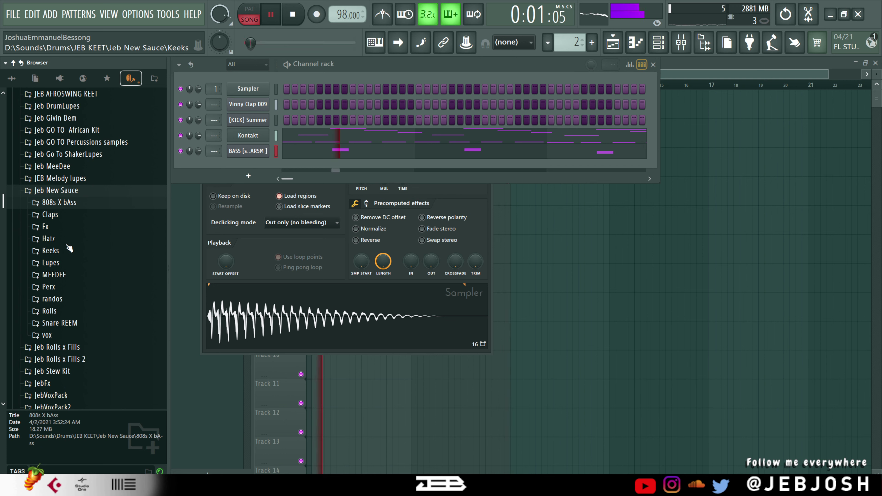
click(74, 192)
scroll(74, 244, down, 10)
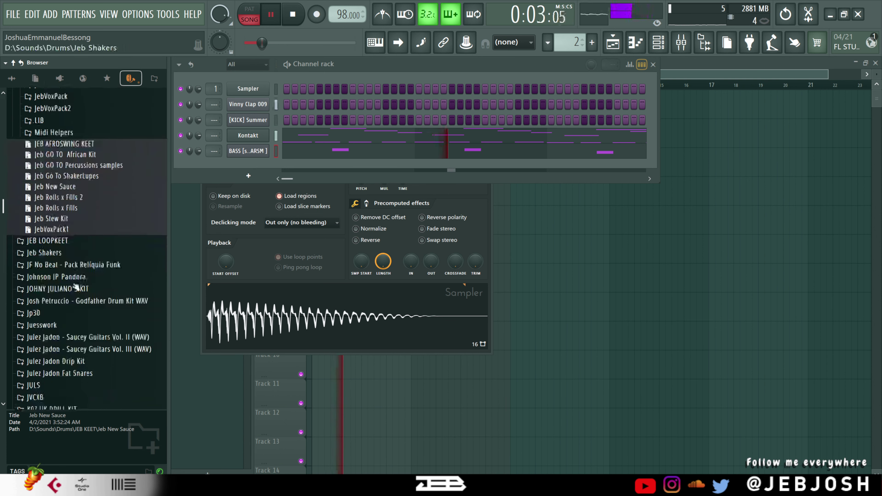
scroll(66, 291, down, 9)
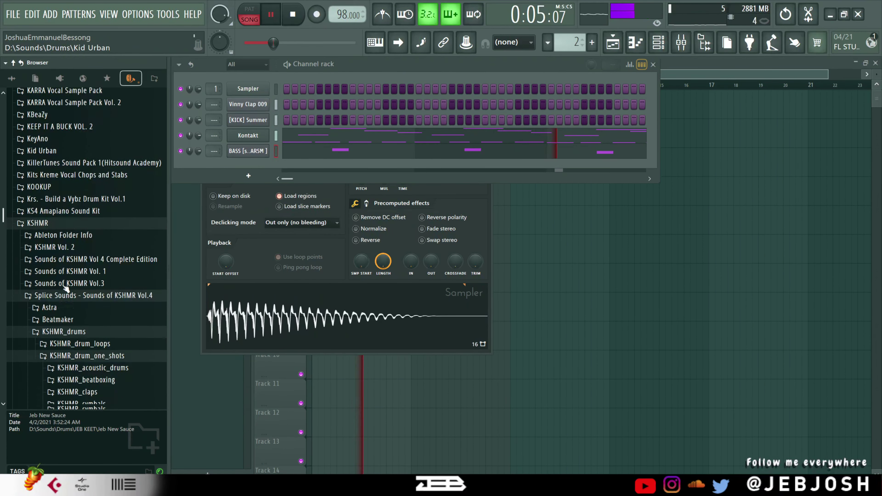
scroll(65, 290, down, 15)
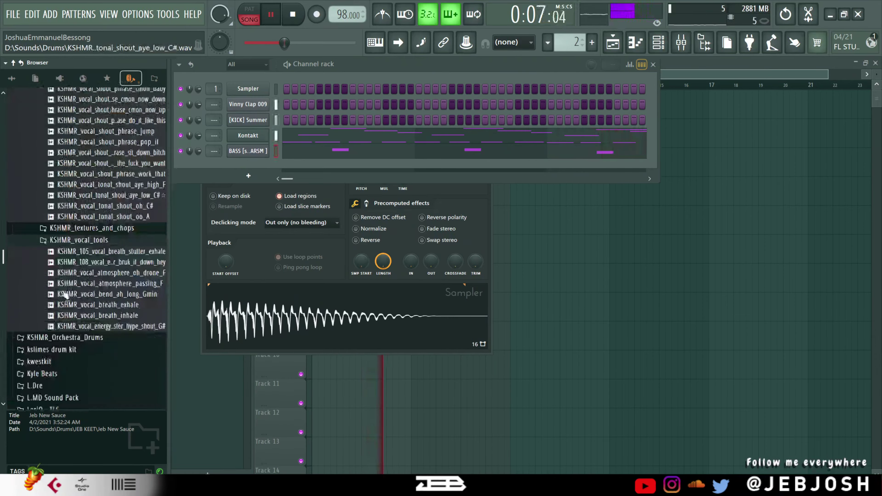
scroll(66, 293, down, 15)
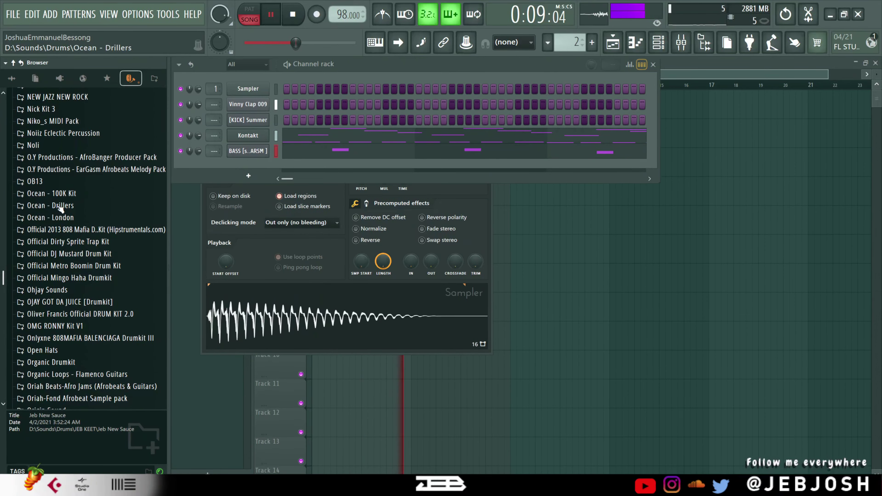
scroll(63, 243, down, 8)
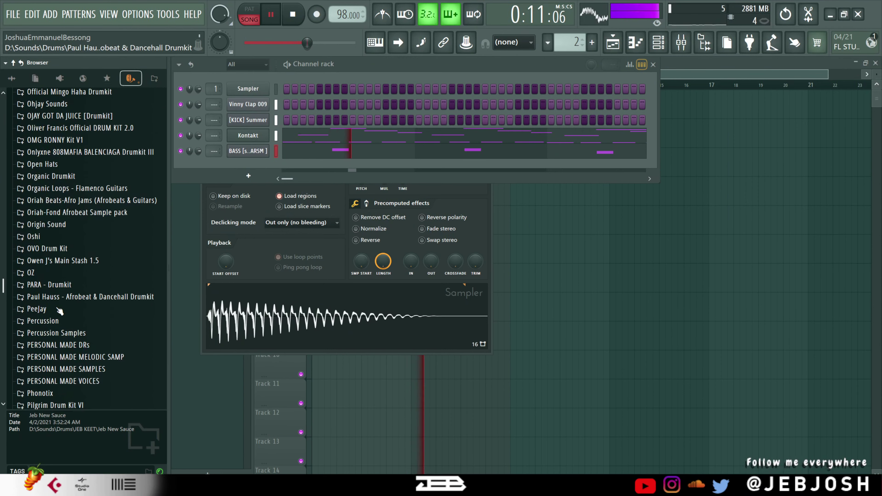
click(52, 273)
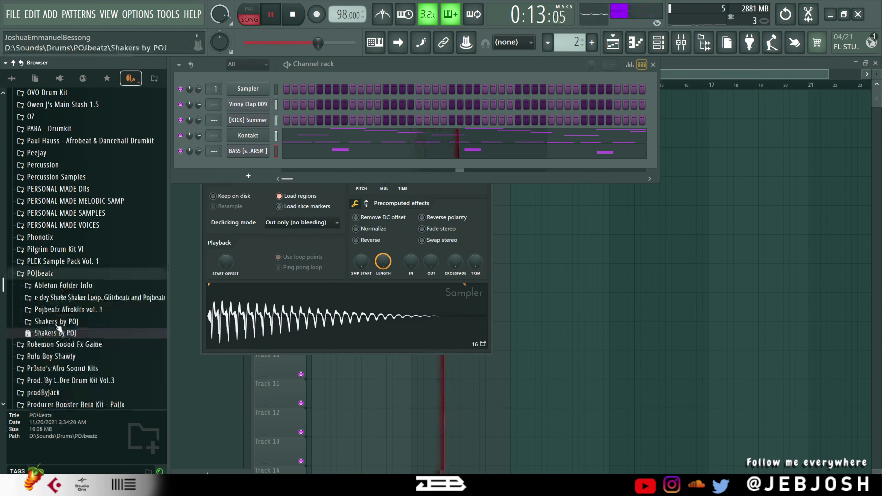
click(65, 299)
Step: Preview 100 POJ Shaker (9) and 106 POJ Shaker (5), then fill bars 1 to 8 of Track 7 with 106 POJ Shaker (5)
click(69, 351)
scroll(79, 334, down, 4)
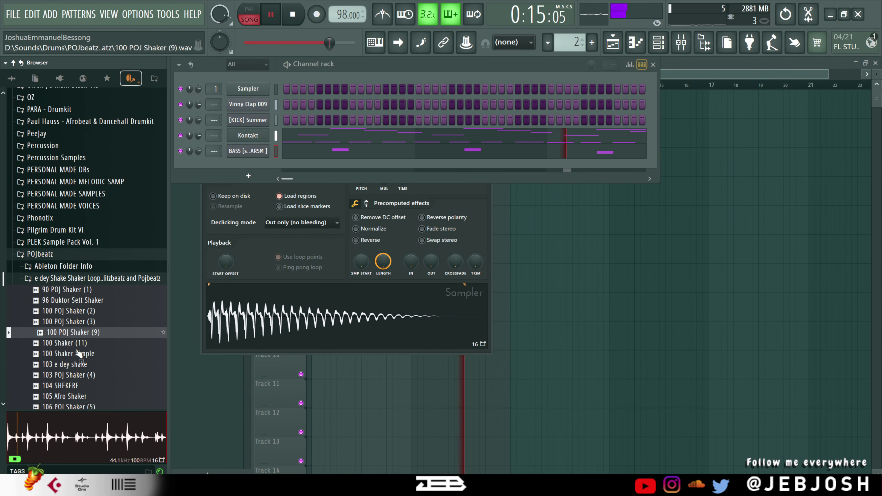
click(80, 299)
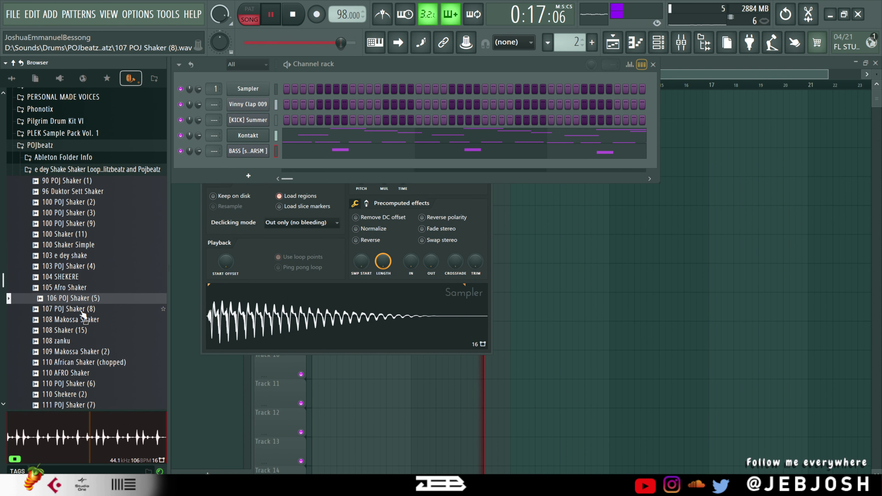
drag(382, 292, 393, 273)
drag(468, 292, 490, 291)
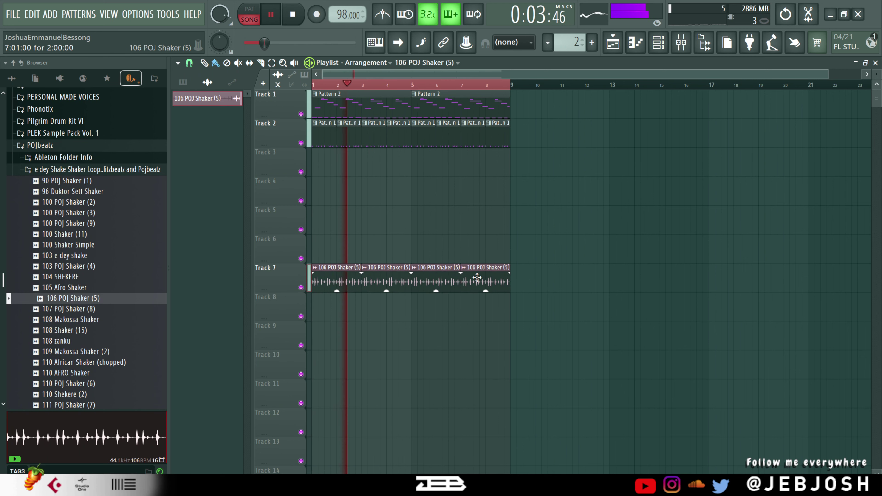
Step: Lower the 106 POJ Shaker (5) channel volume to about 53% and move its clips up to Track 3
double_click(490, 291)
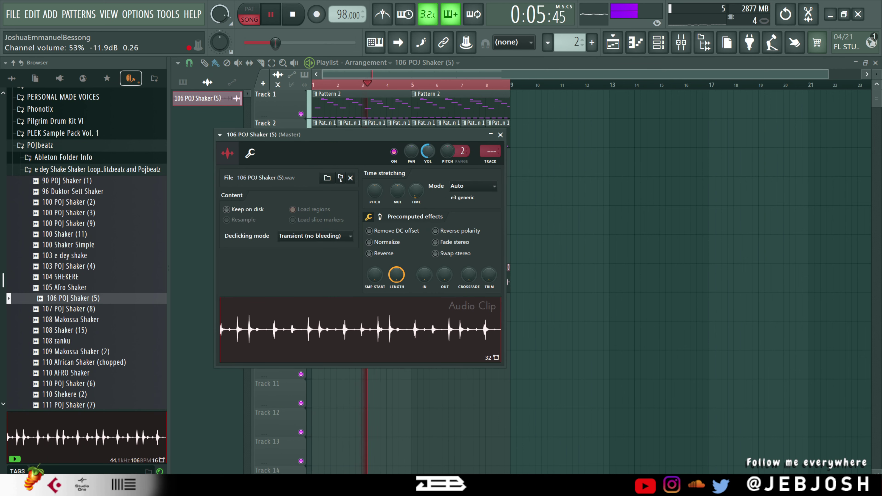
key(Escape)
drag(277, 275, 290, 150)
double_click(350, 174)
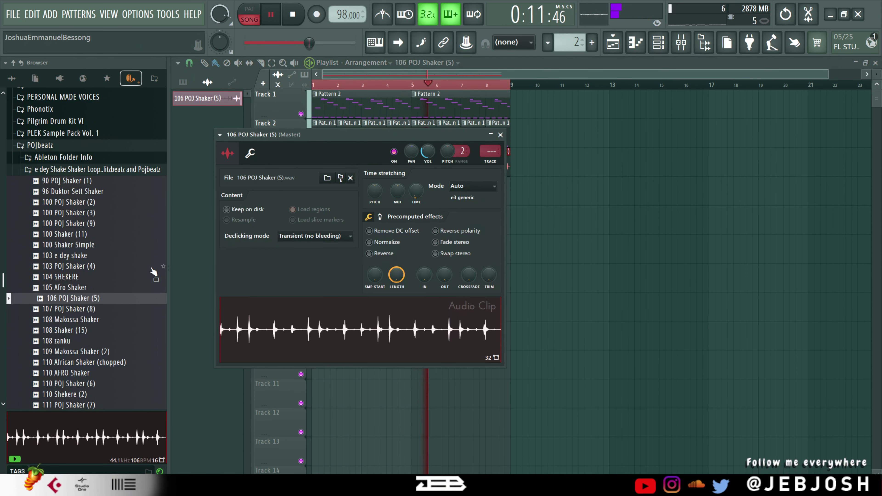
Step: Collapse the POJbeatz folder and look through the drum kit folders listed above it
click(104, 146)
scroll(80, 164, up, 15)
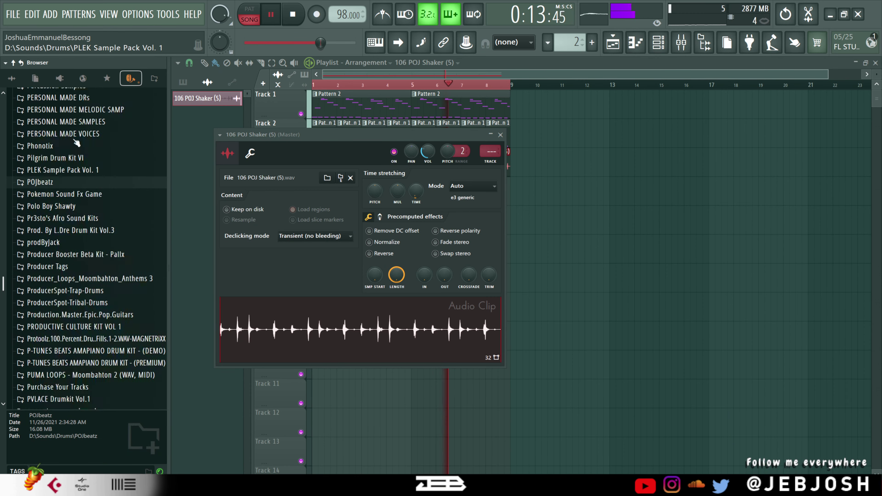
scroll(74, 170, up, 7)
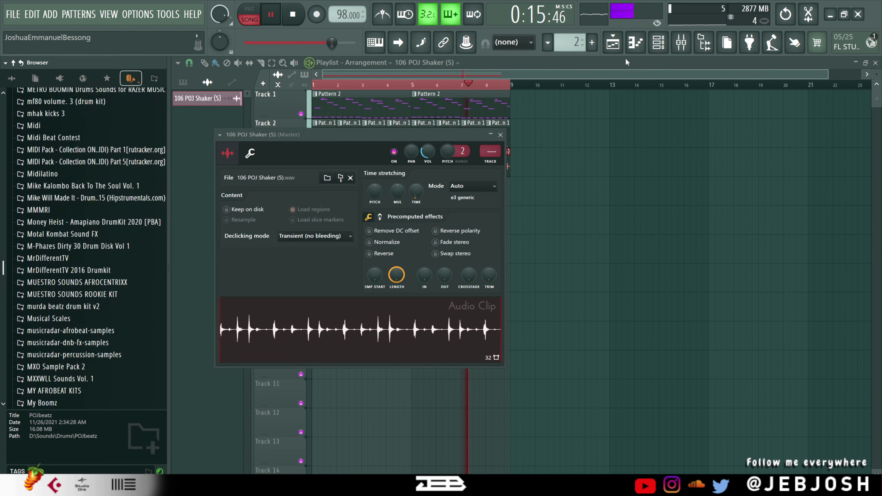
Step: Bring up the channel rack and filter it to the Unsorted channel group
key(F6)
click(232, 66)
click(260, 110)
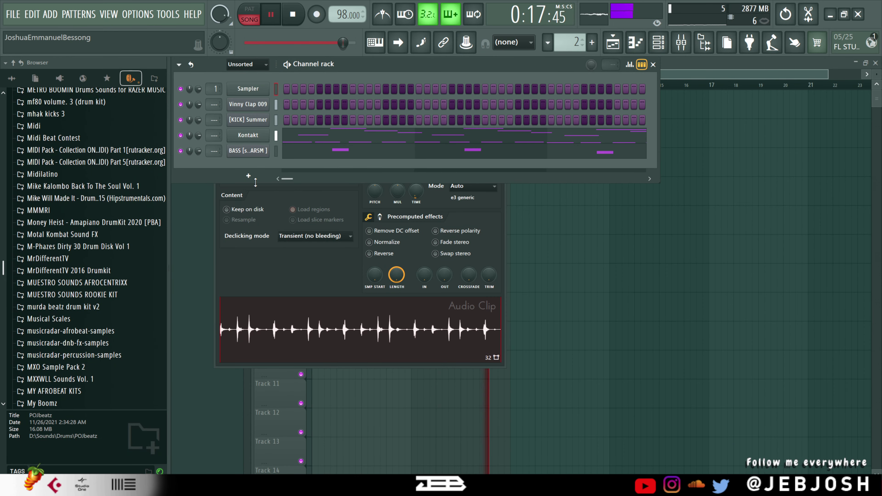
Step: Add a Philharmonik 2 channel and load the 14 Violins Multi from the Strings Ensemble Violins category
click(248, 175)
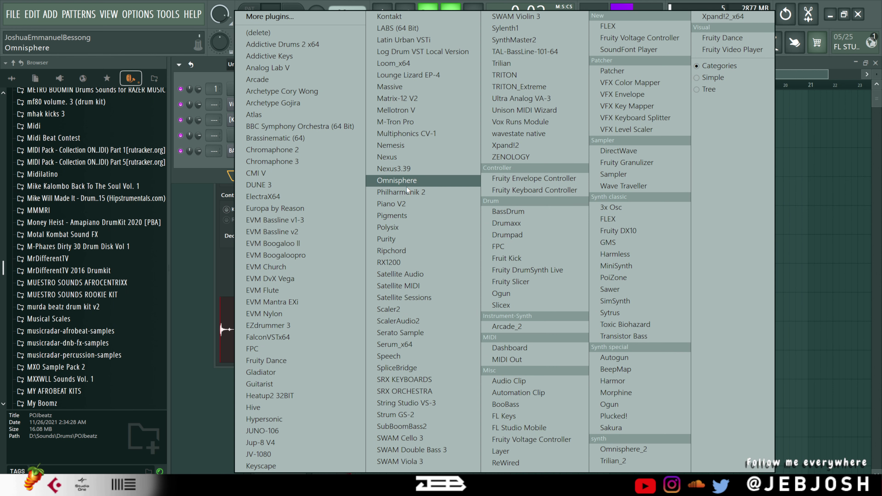
click(411, 192)
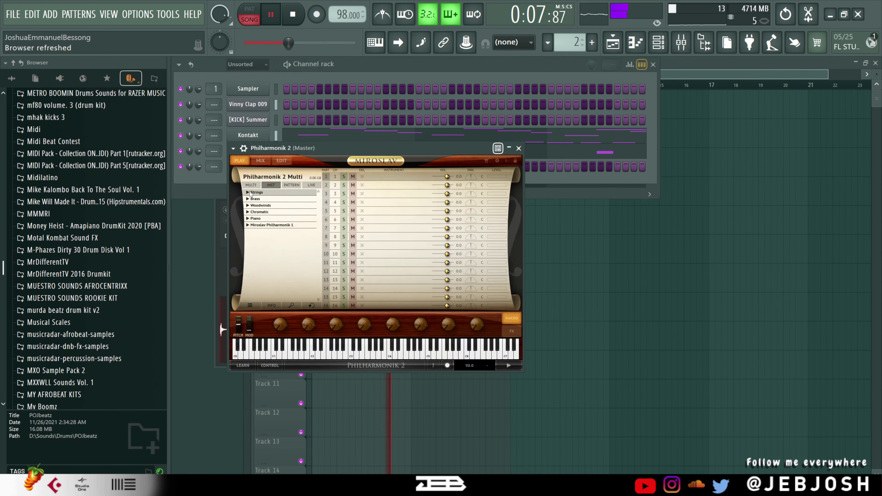
click(252, 199)
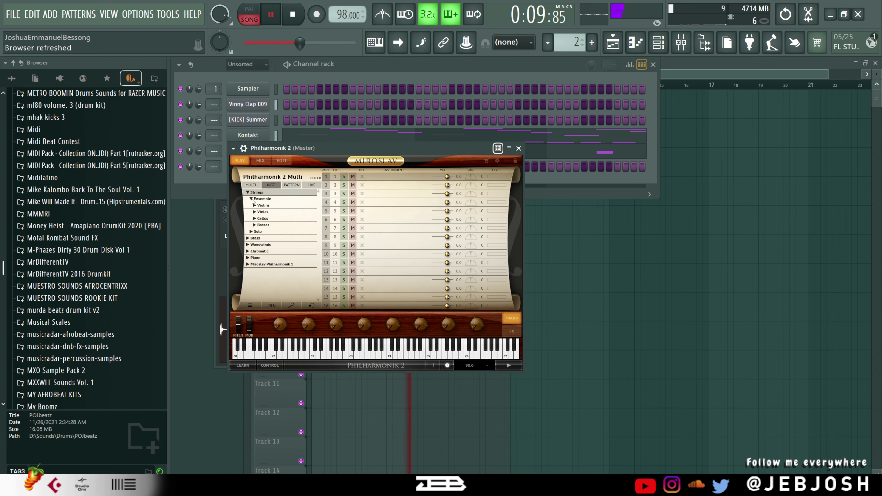
click(258, 206)
double_click(280, 215)
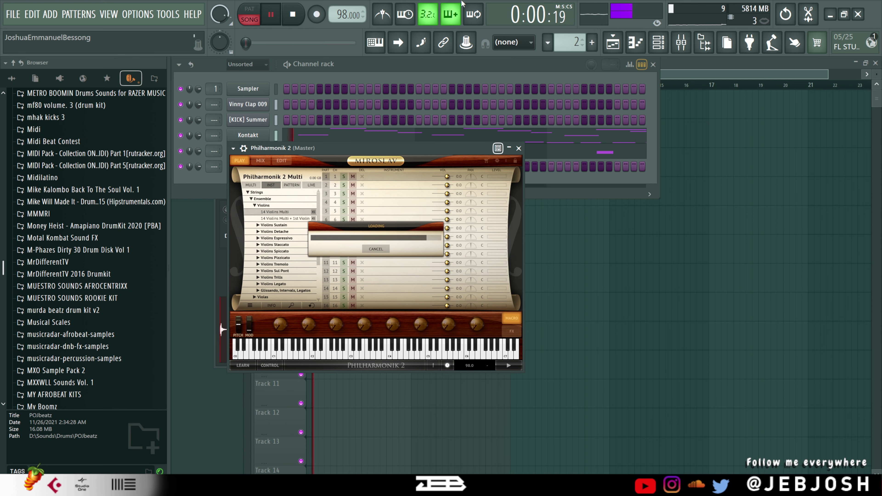
click(583, 179)
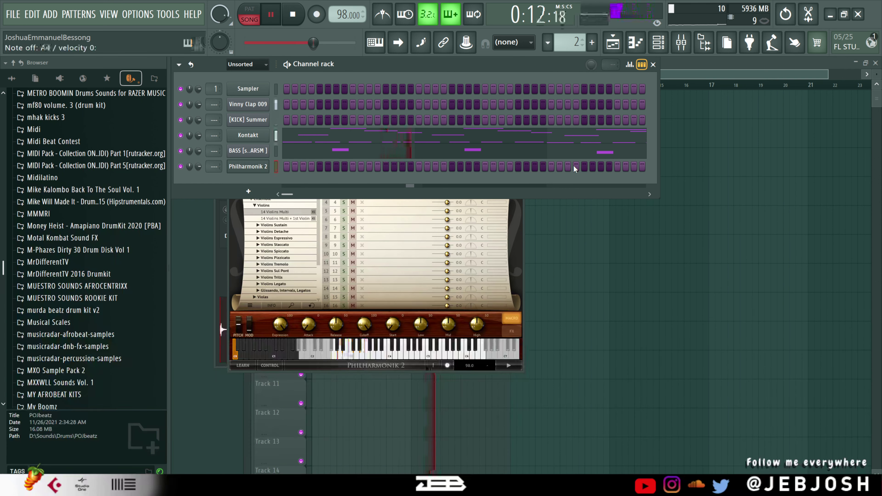
Step: Record the two string chords F4-A4-C5-E5 and E4-G4-B4-D5 over bars 1 to 4 as a new pattern
key(F5)
key(space)
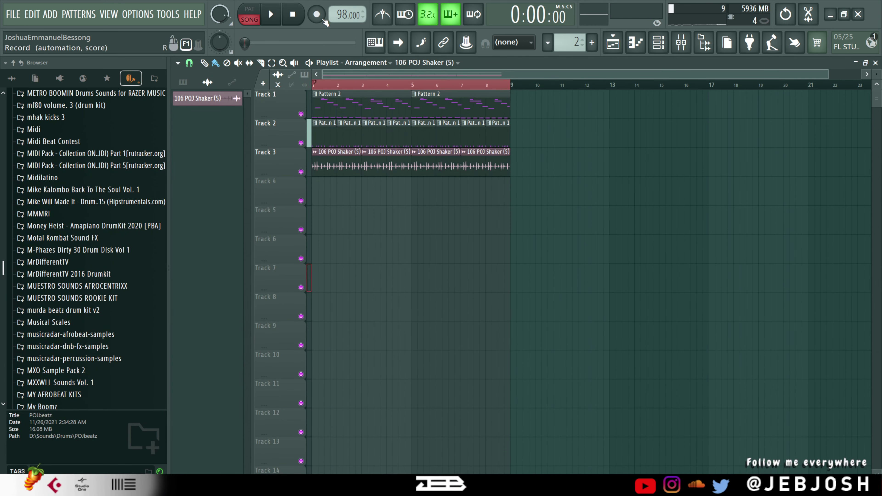
click(316, 14)
click(440, 312)
drag(559, 52, 566, 46)
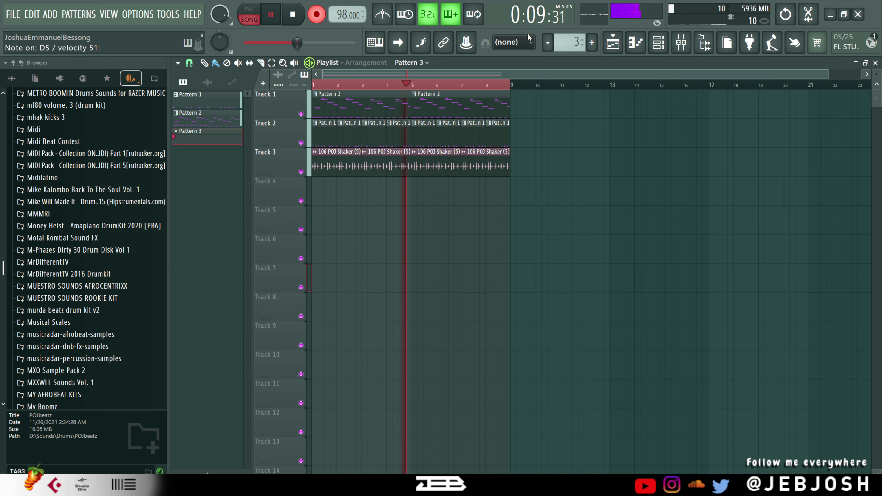
key(space)
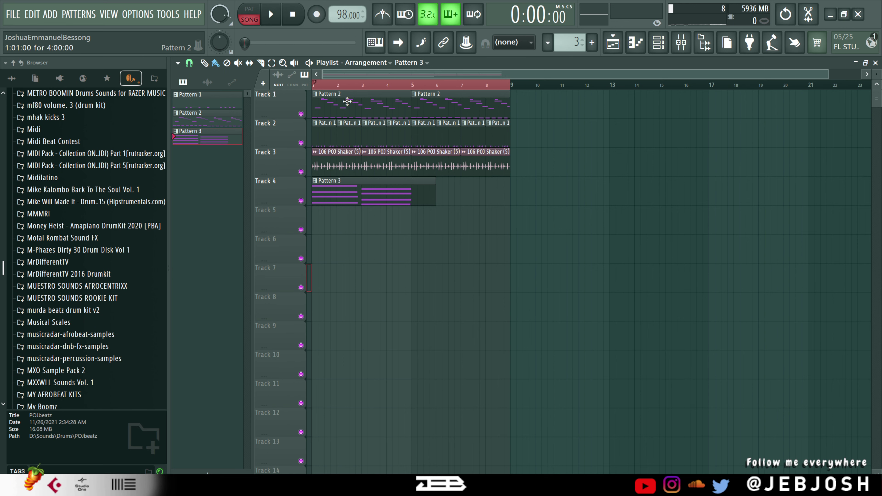
Step: Shift the Pattern 2 clips four bars later and stretch Pattern 3's first chord notes so they meet the second chord
drag(348, 101, 546, 109)
key(space)
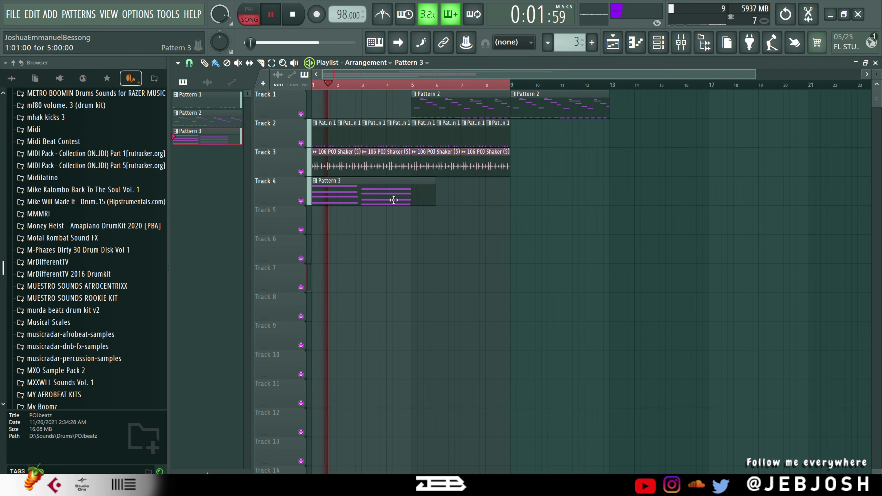
double_click(391, 200)
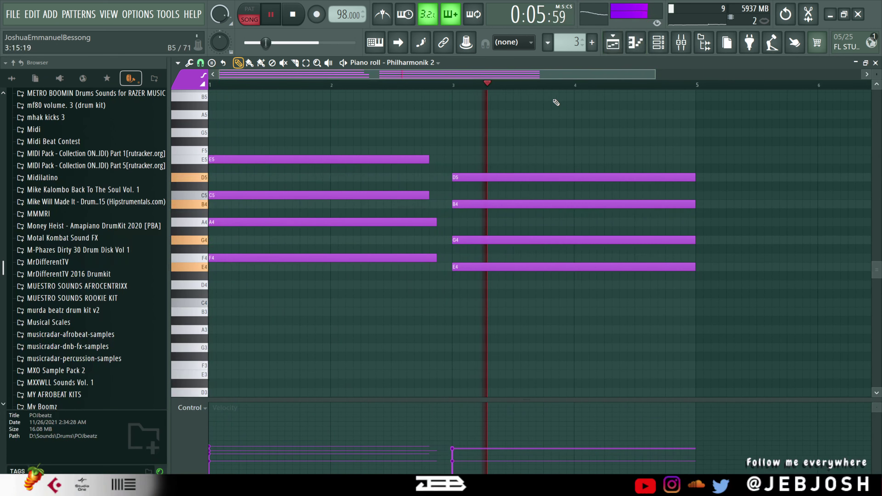
key(ctrl+l)
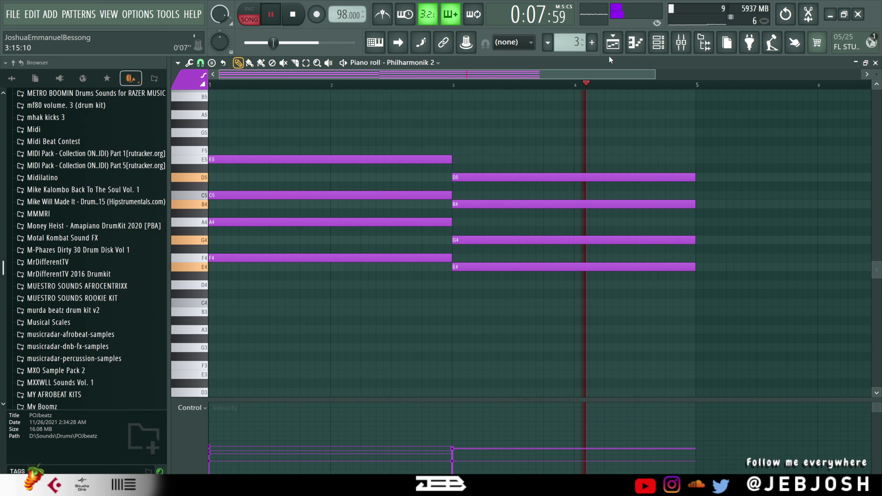
Step: Duplicate the Pattern 3 clip to bar 5 on Track 4 and move the Pattern 2 clips back to bars 1 and 5
click(613, 42)
click(386, 196)
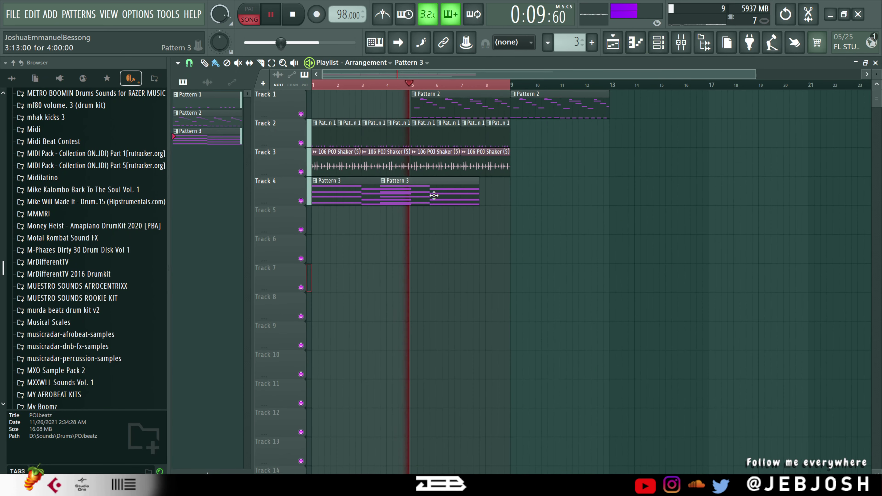
mouse_move(434, 196)
mouse_down()
mouse_move(471, 197)
mouse_move(450, 194)
mouse_up()
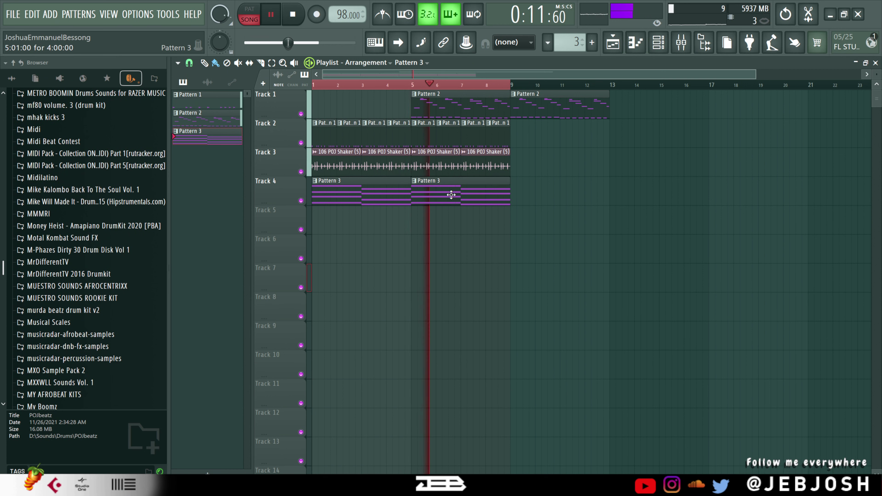
key(space)
drag(583, 103, 350, 93)
key(space)
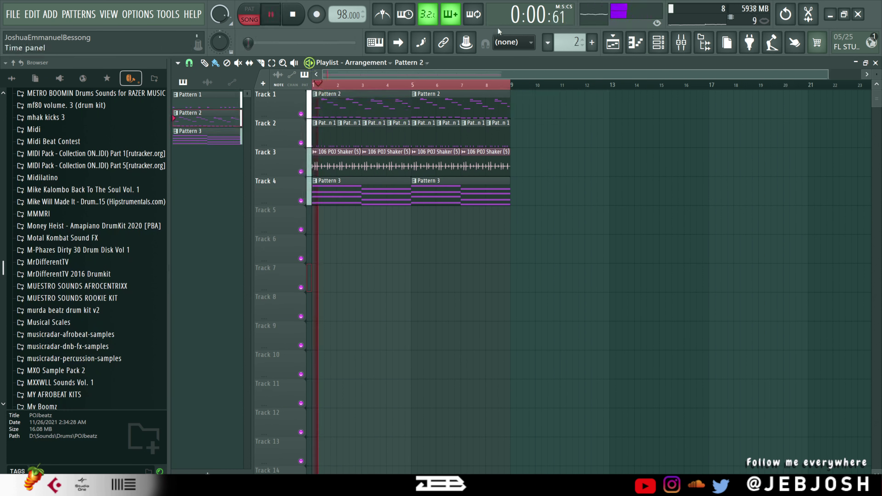
Step: Add a Purity channel and open the Woodwind category in its preset list
click(673, 49)
click(245, 193)
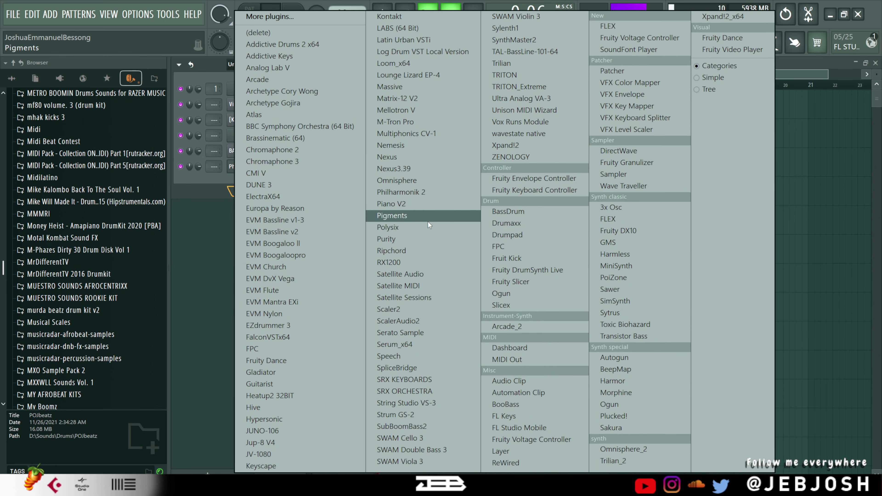
click(425, 240)
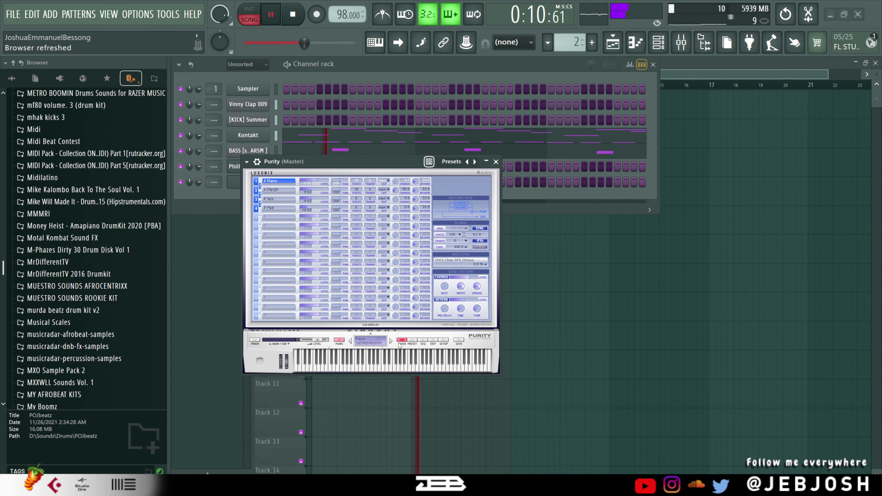
click(411, 341)
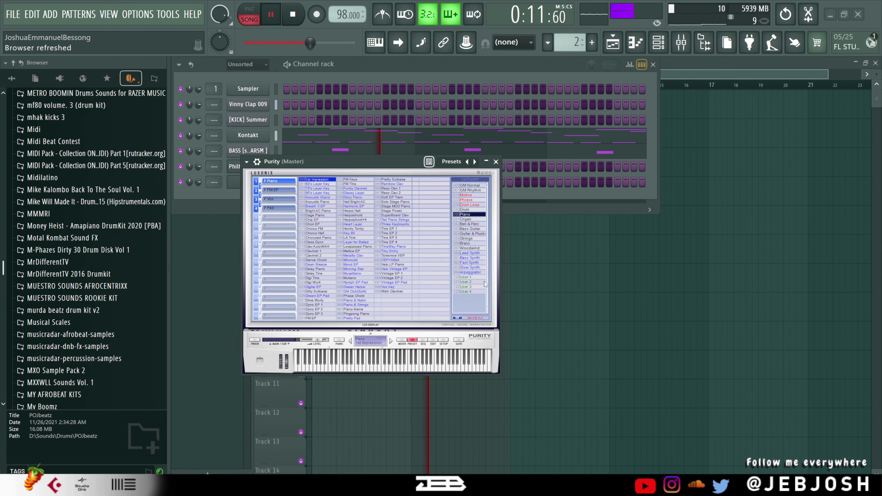
click(470, 248)
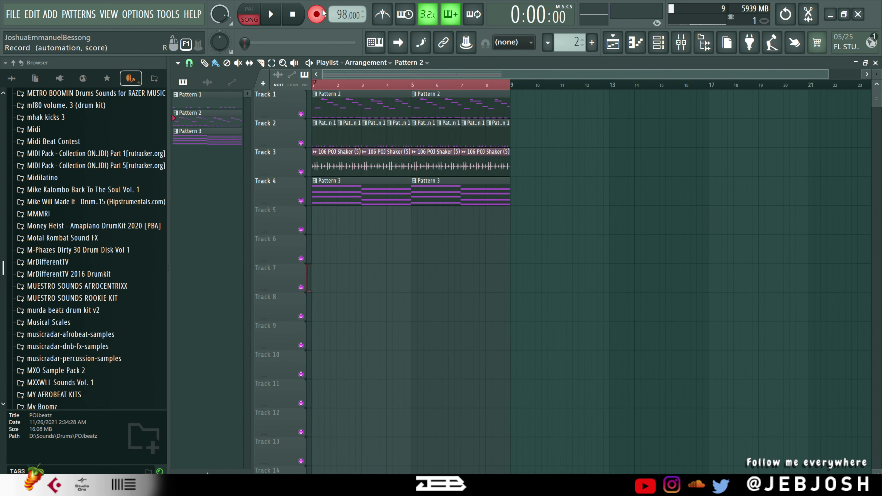
Step: Record a Purity melody over bars 1 to 4 as a new pattern on Track 5 and duplicate its clip to bar 5
click(323, 13)
click(425, 313)
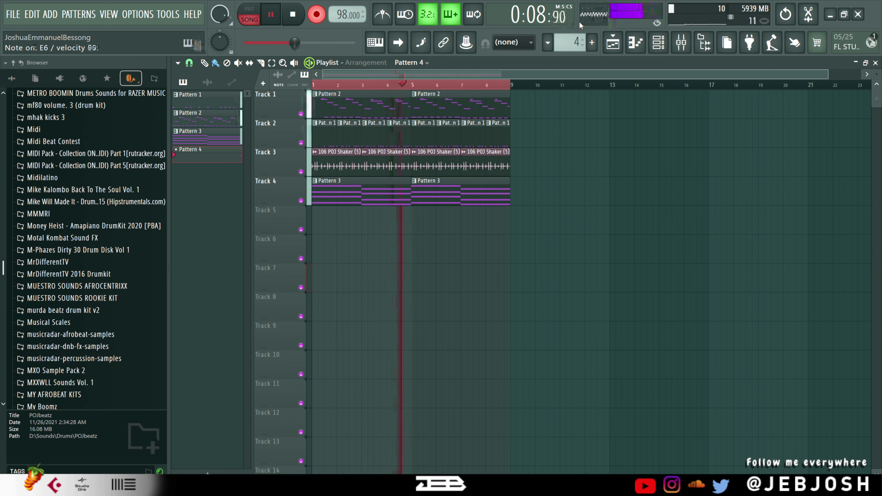
key(space)
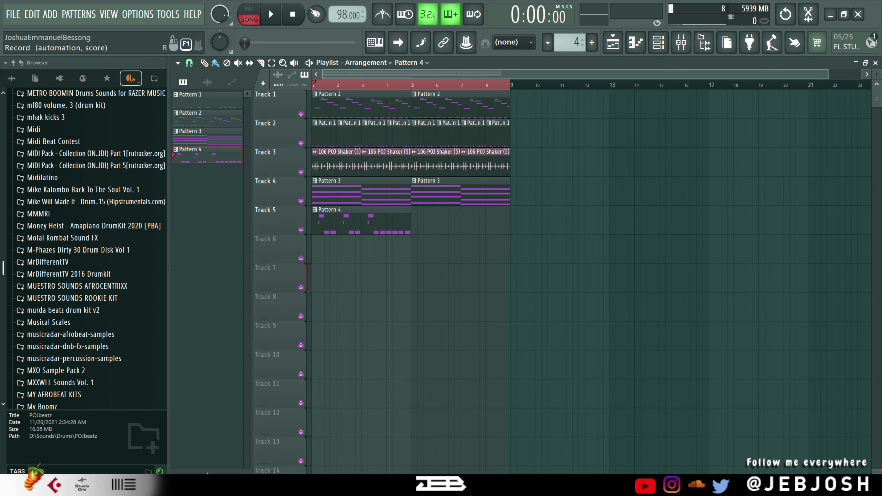
key(space)
shift+drag(342, 221, 441, 221)
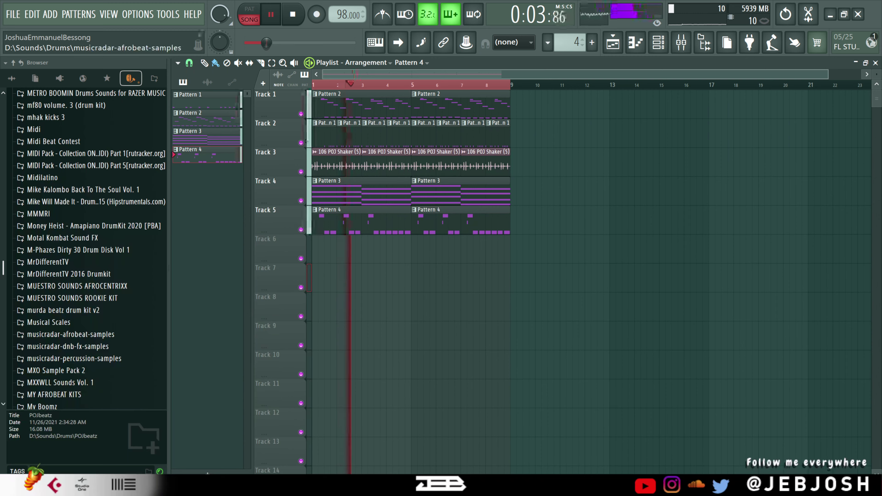
Step: Find Vigro Deep (2) in the Jeb New Sauce Rolls COMMON folder and place it on Track 6 at the last beat of bar 4
scroll(116, 301, down, 5)
scroll(115, 301, up, 12)
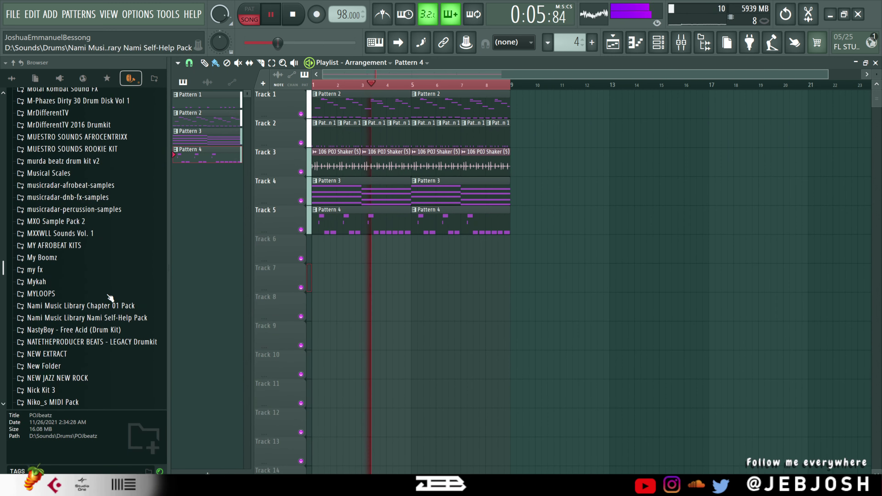
scroll(109, 299, up, 10)
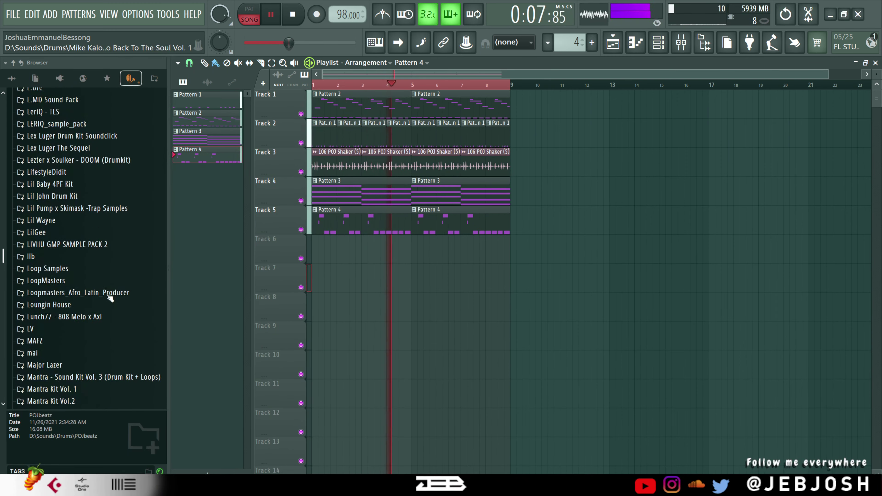
scroll(104, 296, up, 10)
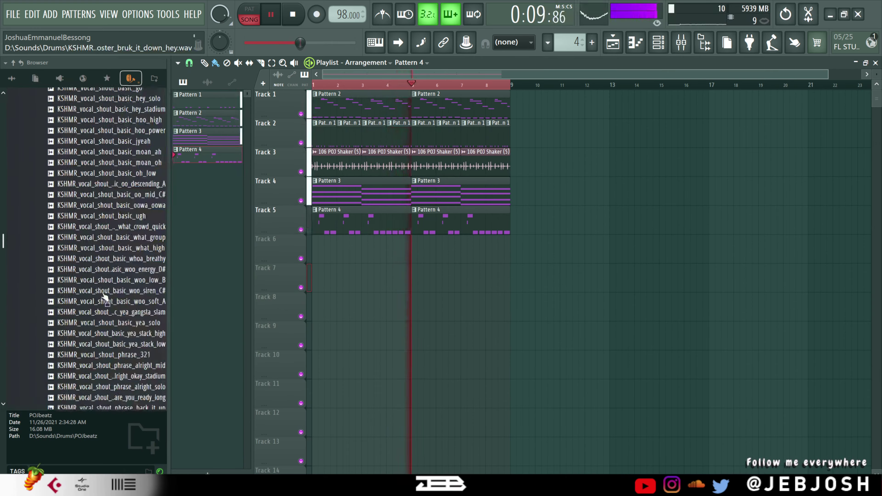
scroll(97, 290, up, 12)
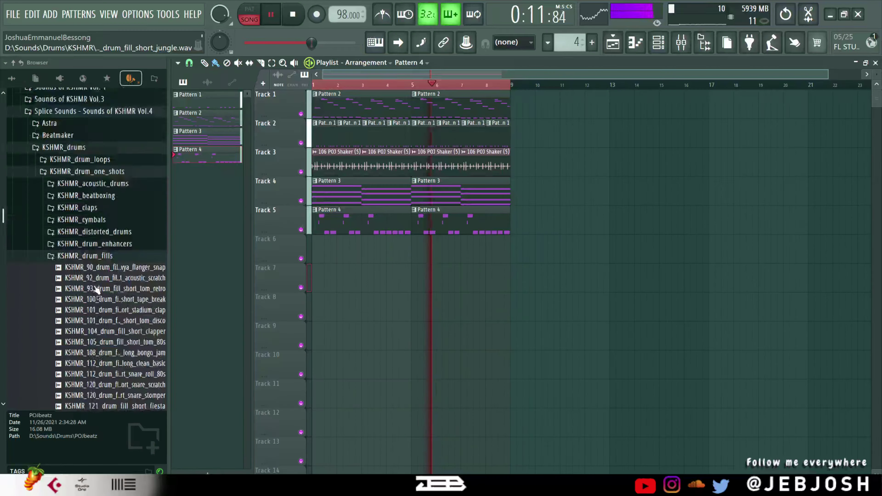
scroll(95, 287, up, 7)
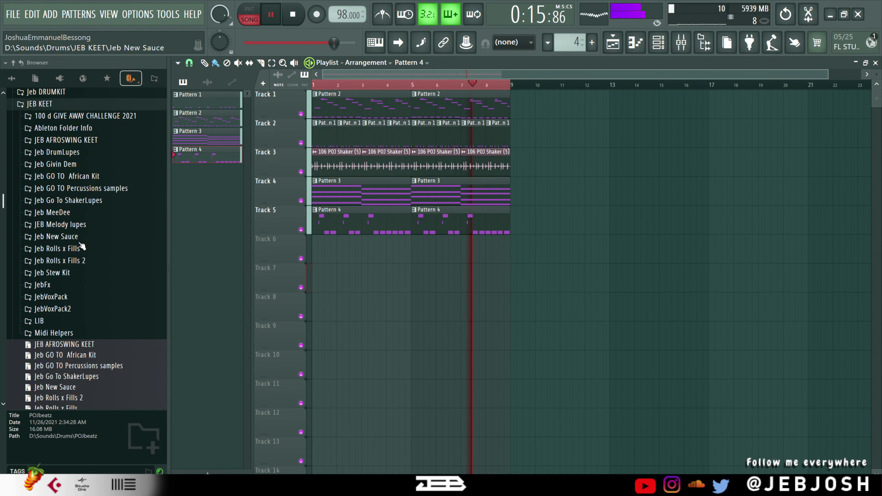
click(79, 239)
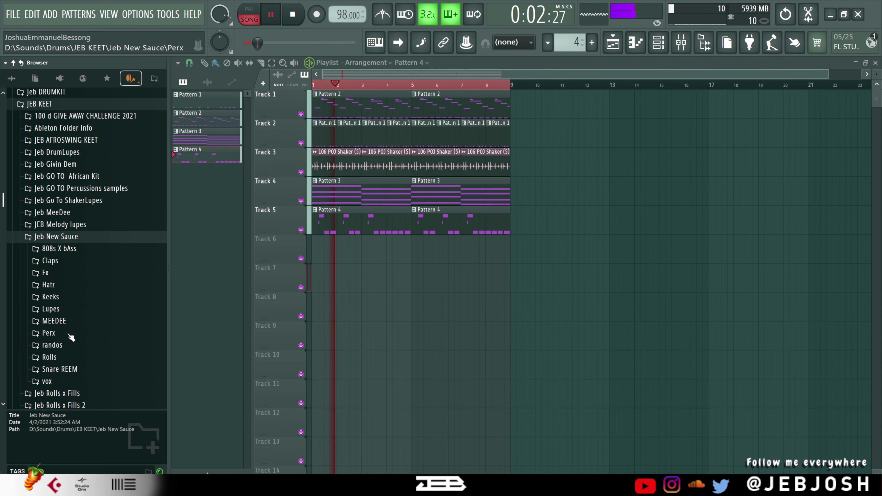
click(65, 358)
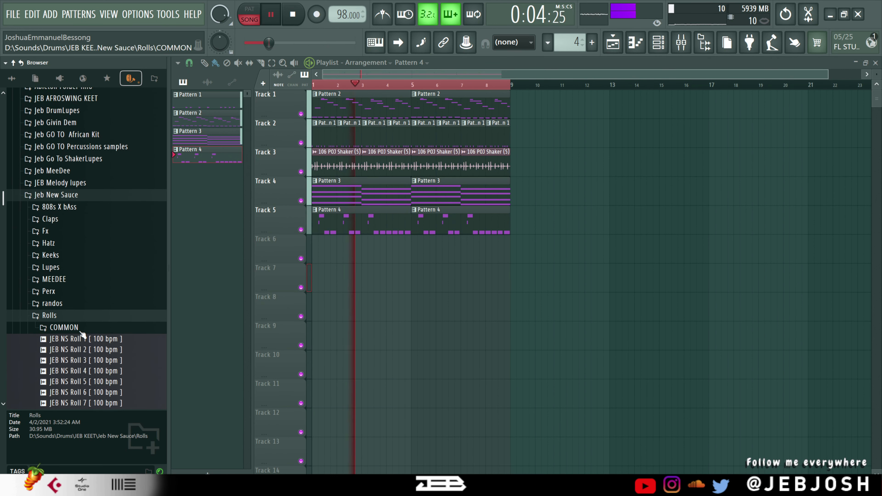
click(82, 332)
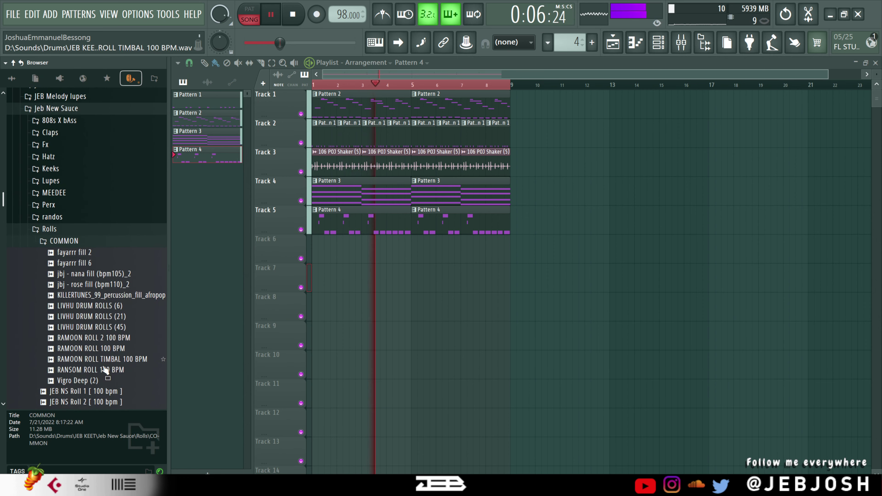
drag(101, 381, 406, 257)
scroll(406, 264, up, 5)
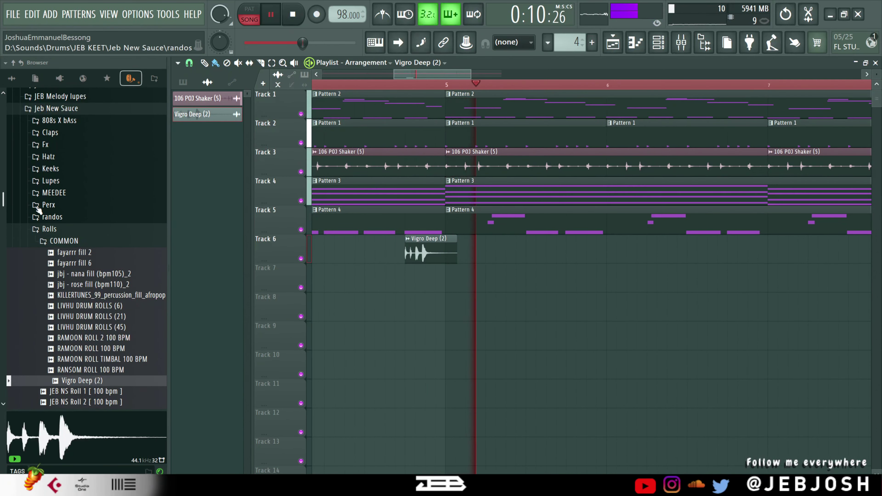
Step: Preview effects in the Jeb New Sauce Fx folder and place RAMOON X RANSOM Clap FX on Track 7 at bars 1 and 5
click(65, 145)
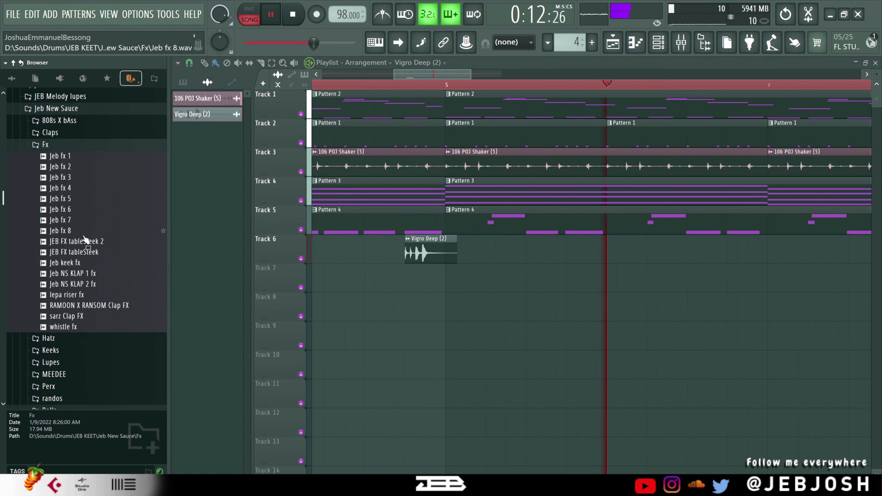
click(80, 262)
click(92, 275)
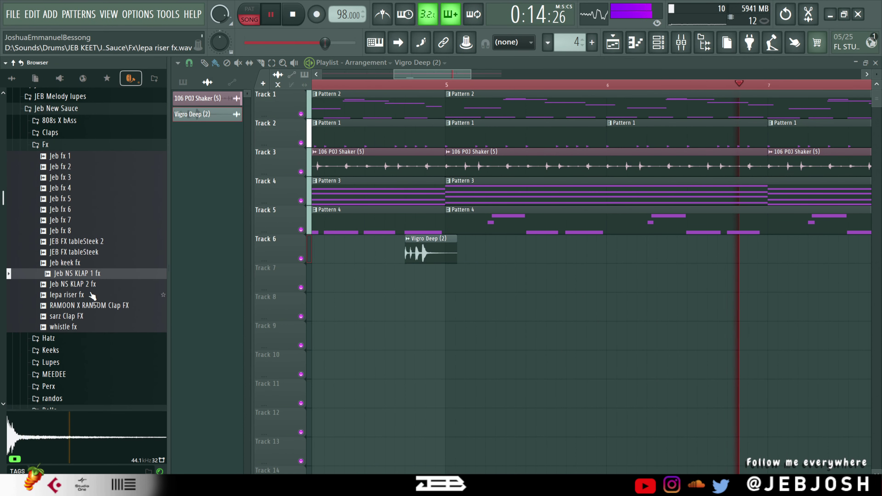
drag(90, 307, 453, 282)
scroll(357, 341, down, 5)
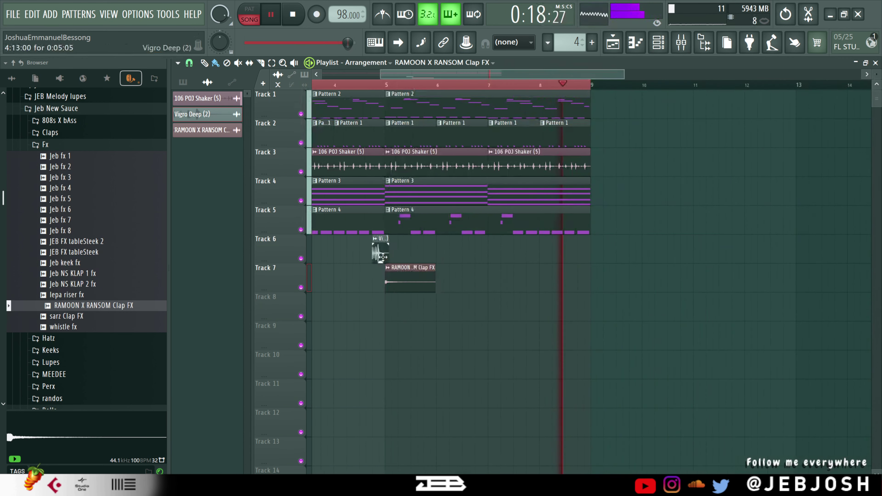
drag(404, 284, 331, 283)
click(523, 280)
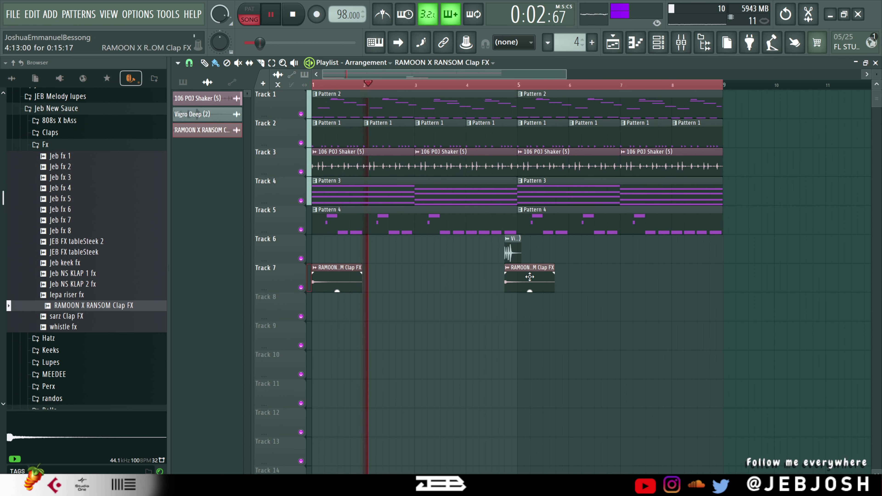
Step: Copy the Vigro Deep (2) roll on Track 6 to the last beat of bar 8 and return to the Rolls folder
drag(512, 257, 719, 260)
click(49, 409)
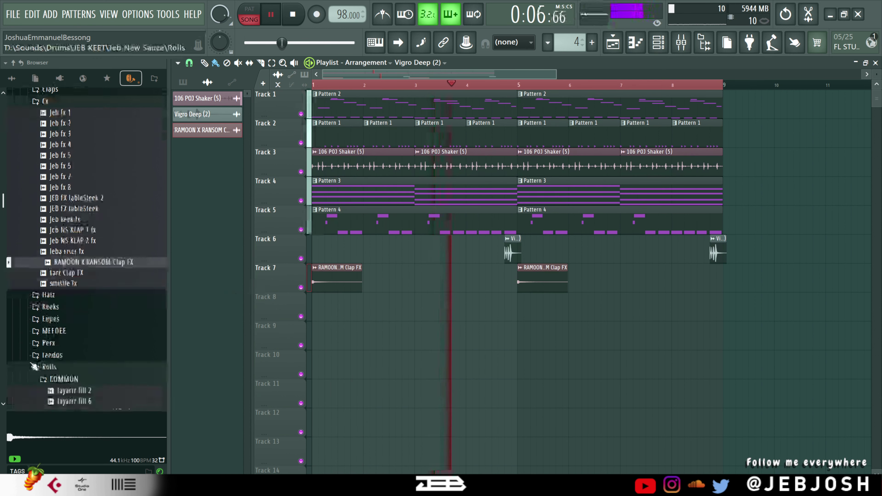
Step: Open the vox folder in Jeb New Sauce and preview its vocal samples from boiemi to chaiiiiyyye
scroll(80, 286, down, 4)
click(81, 286)
click(47, 306)
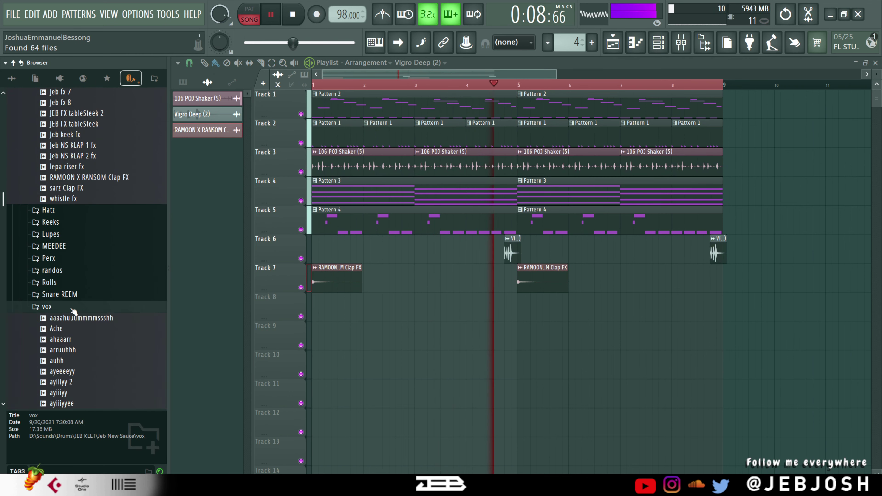
scroll(78, 367, down, 4)
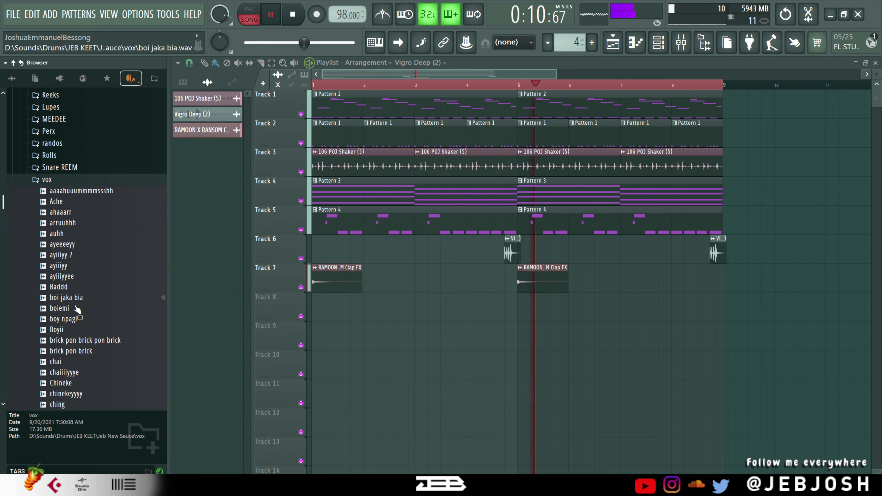
click(63, 308)
click(78, 318)
click(78, 329)
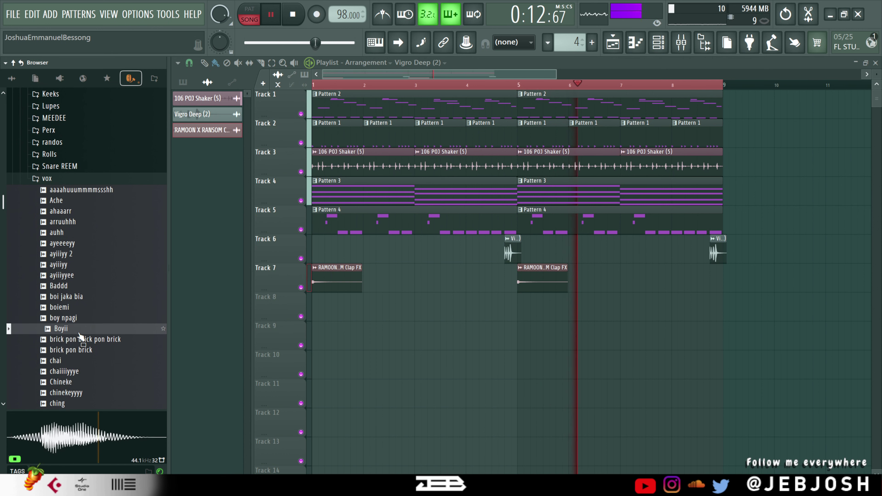
click(78, 339)
click(80, 362)
click(79, 371)
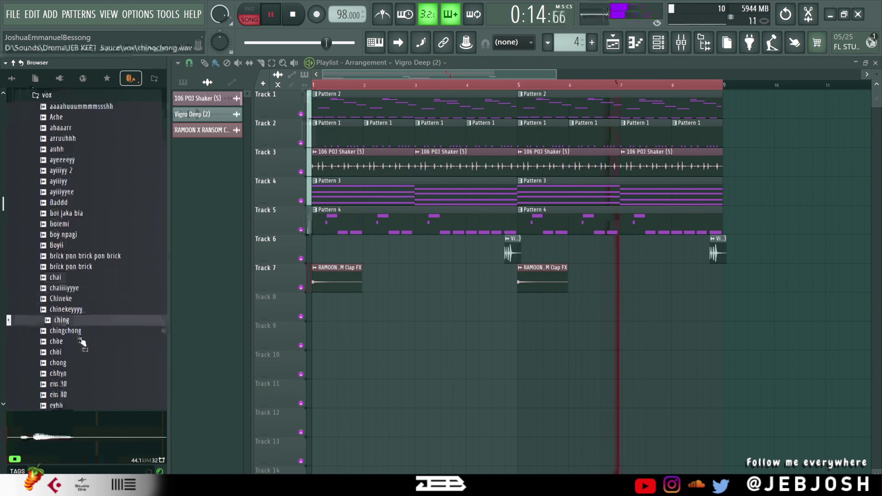
Step: Audition the ch-named vox samples such as choi against the beat and load chingchong into a new Sampler channel
click(79, 361)
click(77, 350)
click(78, 349)
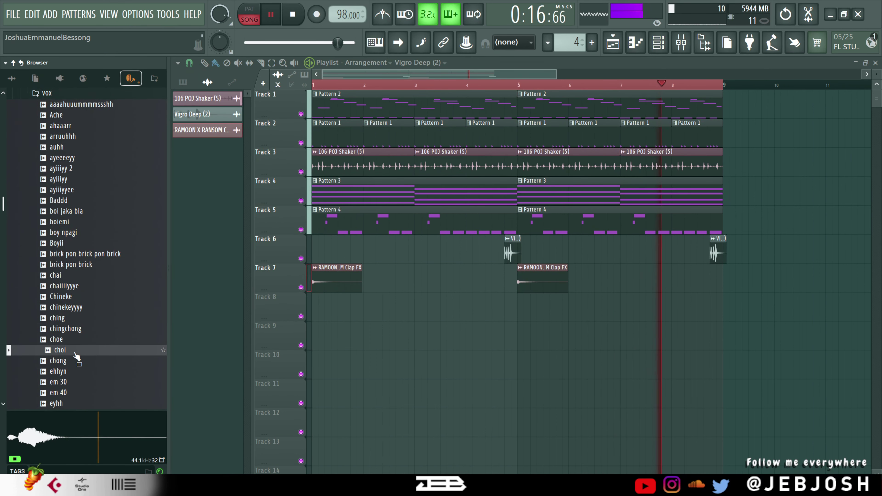
click(82, 330)
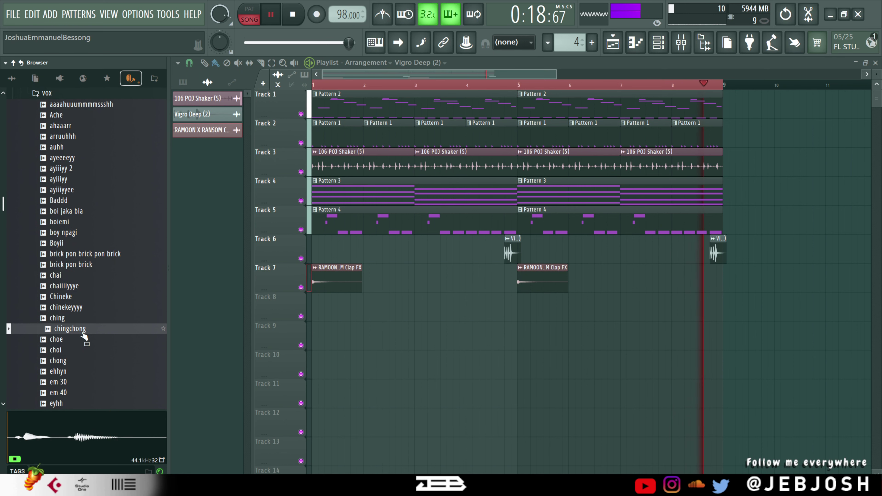
click(83, 332)
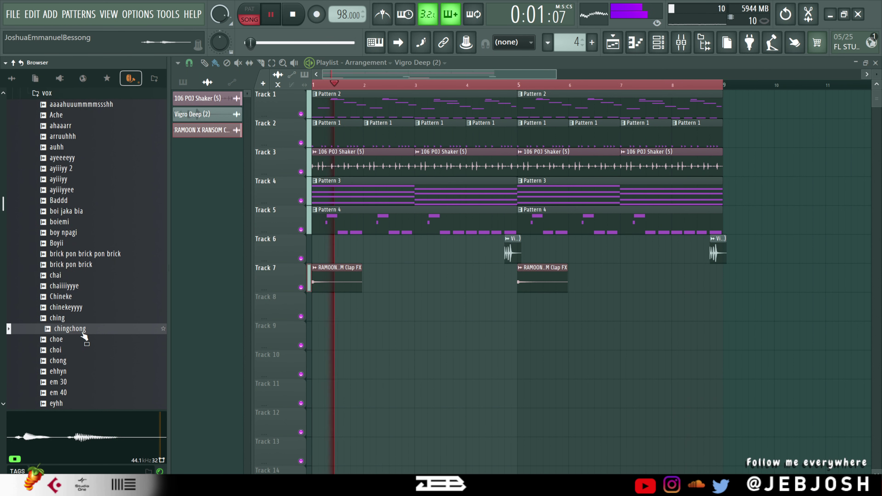
click(83, 332)
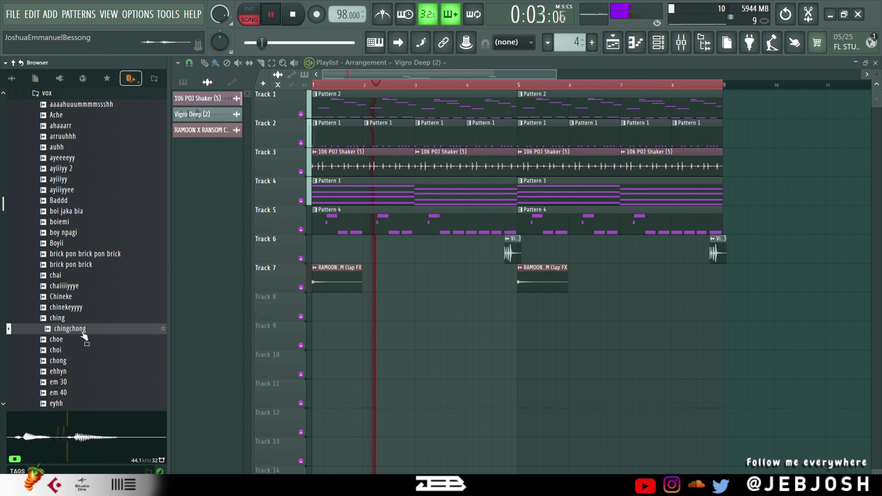
click(84, 334)
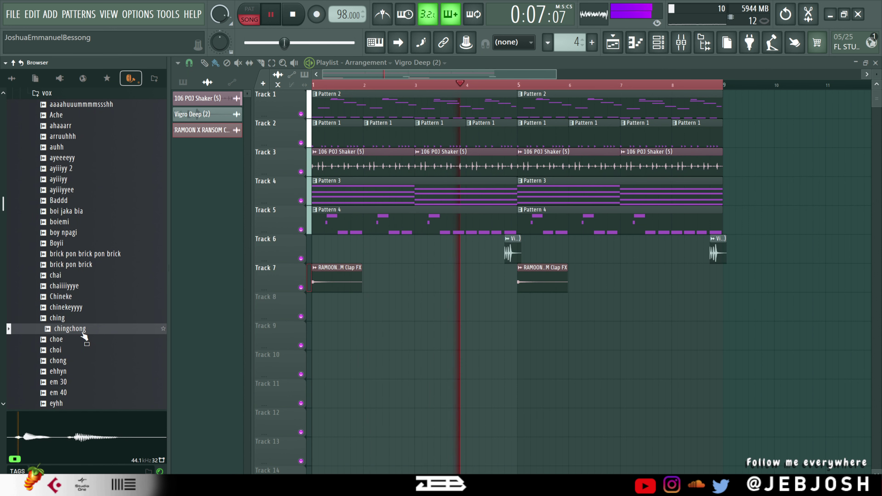
right_click(82, 333)
click(160, 262)
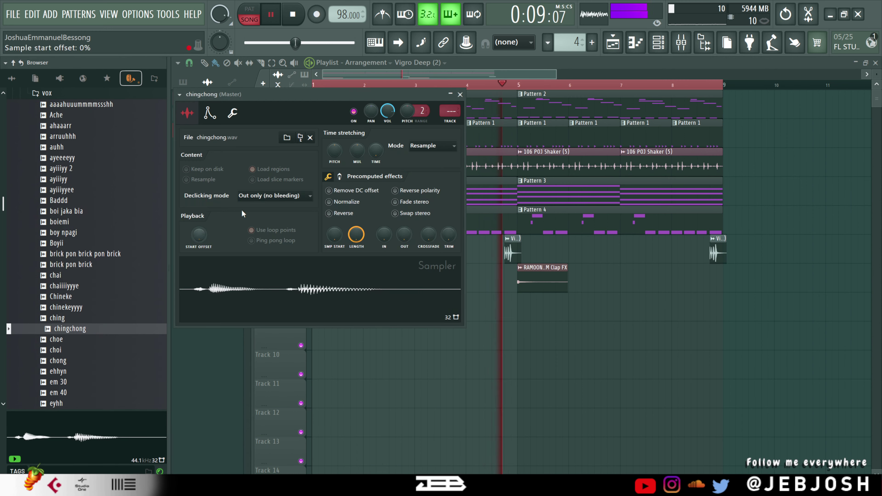
Step: Create Pattern 5 and place it on Track 9 at bar 1 of the playlist
click(592, 43)
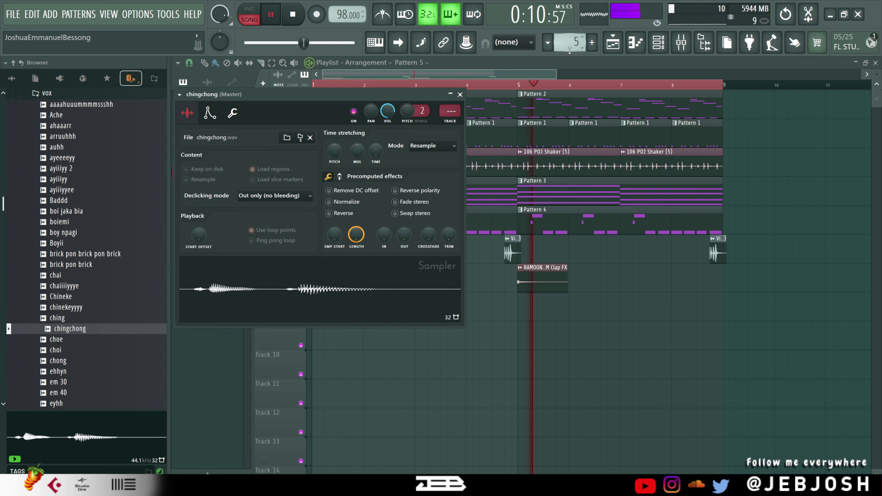
click(658, 44)
key(space)
click(320, 343)
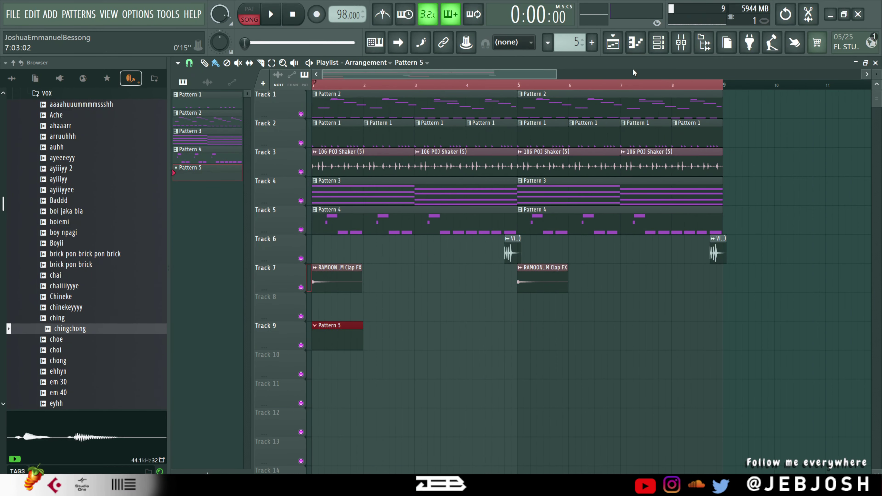
Step: Place a chingchong hit on step 4 and set the sample's silence trimming threshold to 43%
click(658, 43)
click(311, 197)
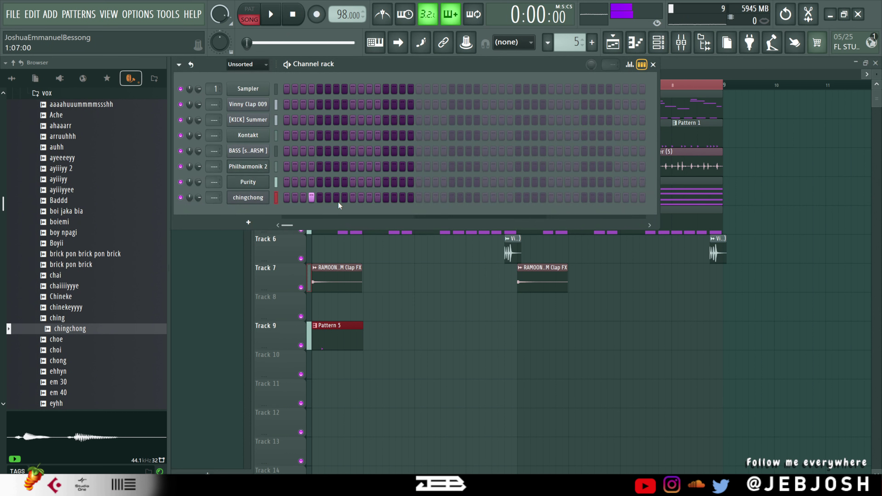
click(250, 202)
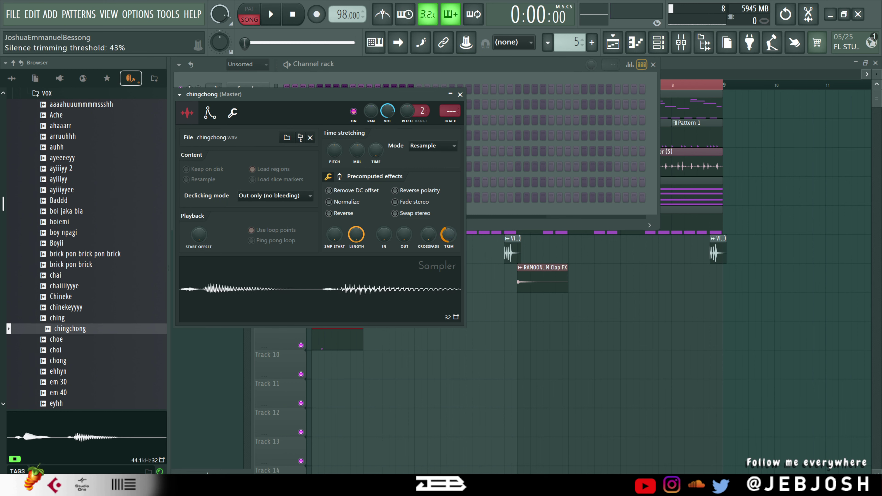
click(388, 64)
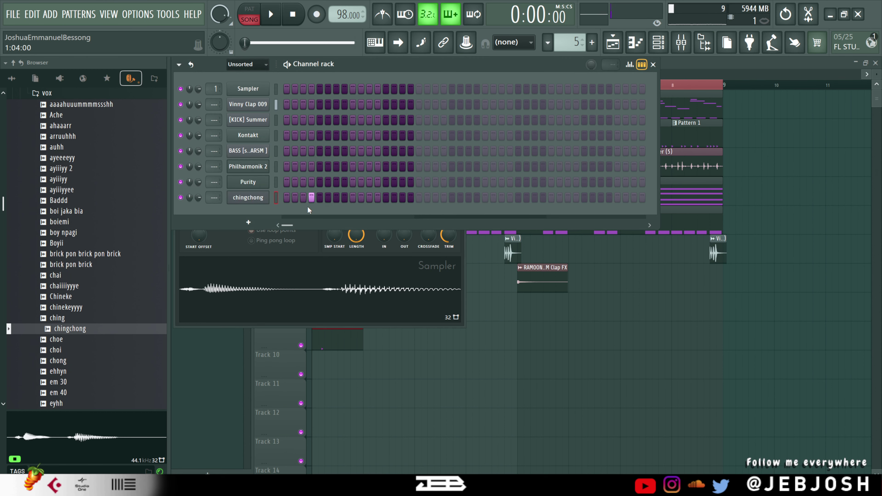
Step: Move the chingchong hit from step 4 to step 3 and add hits on steps 11, 19 and 27
right_click(311, 198)
click(303, 198)
key(space)
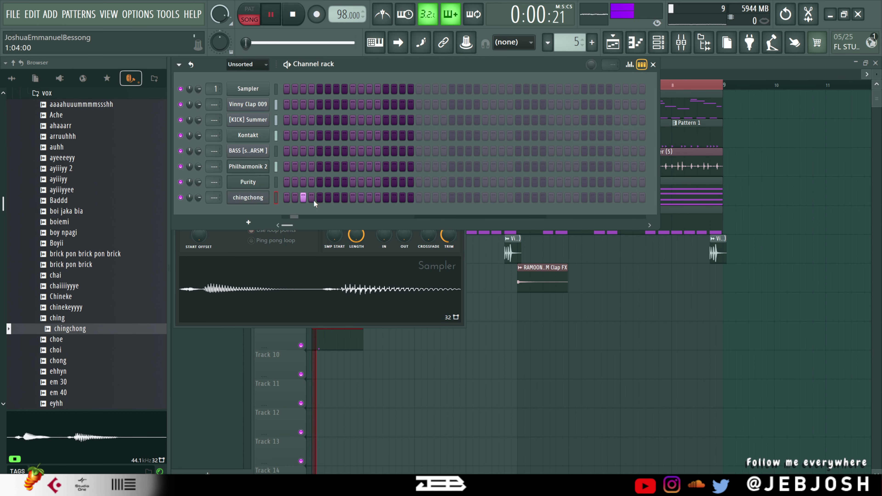
click(369, 200)
click(436, 198)
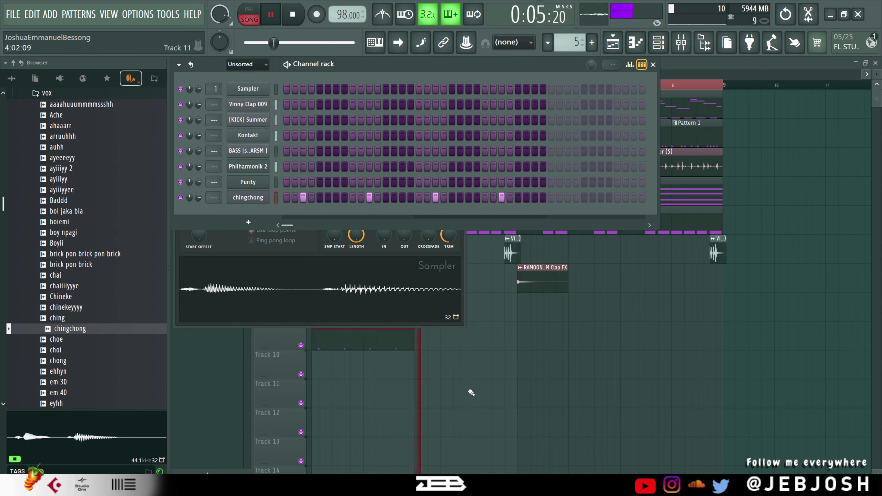
Step: Duplicate the chingchong piano roll notes of bars 1–2 into bars 3–4 and copy the new ones one beat later
right_click(260, 197)
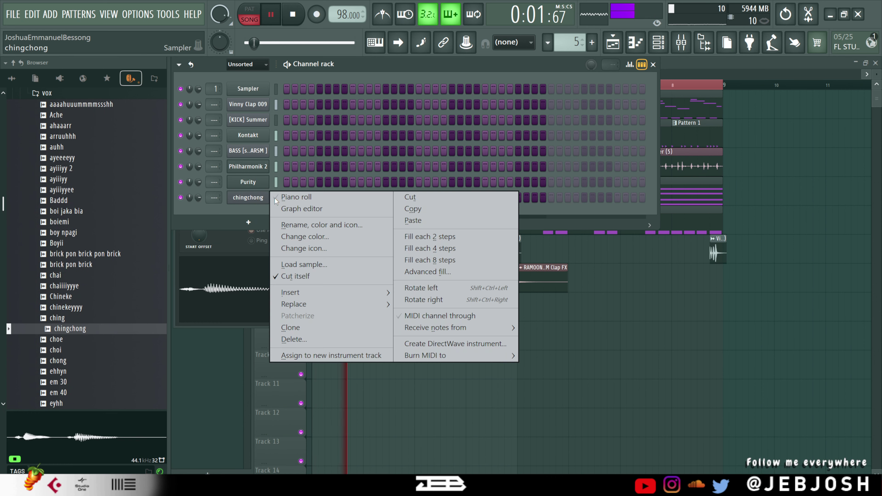
click(278, 197)
drag(459, 90, 211, 87)
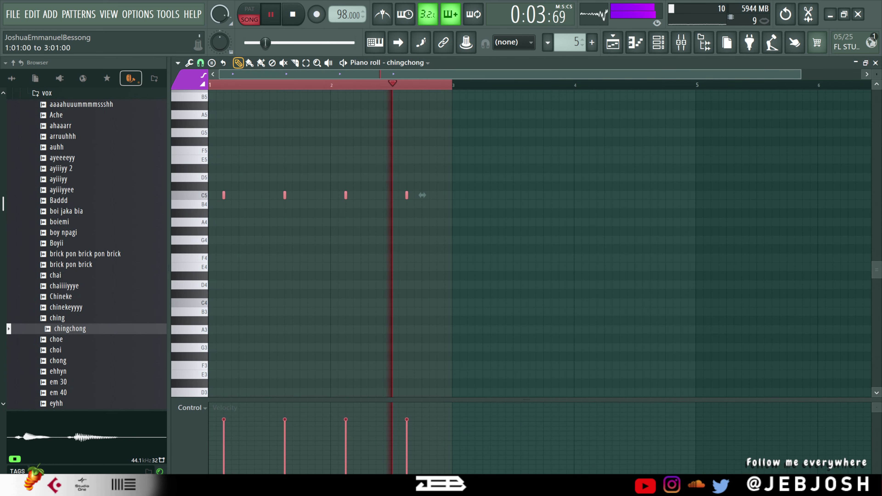
key(ctrl+b)
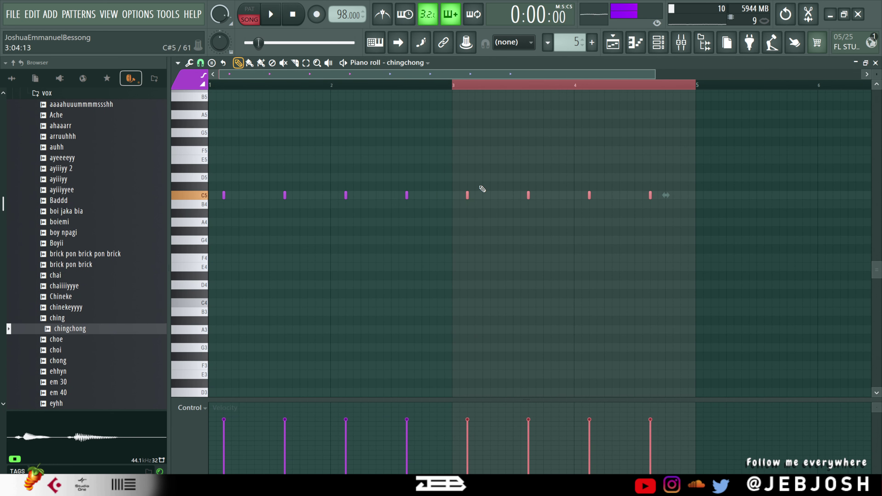
drag(467, 196, 495, 202)
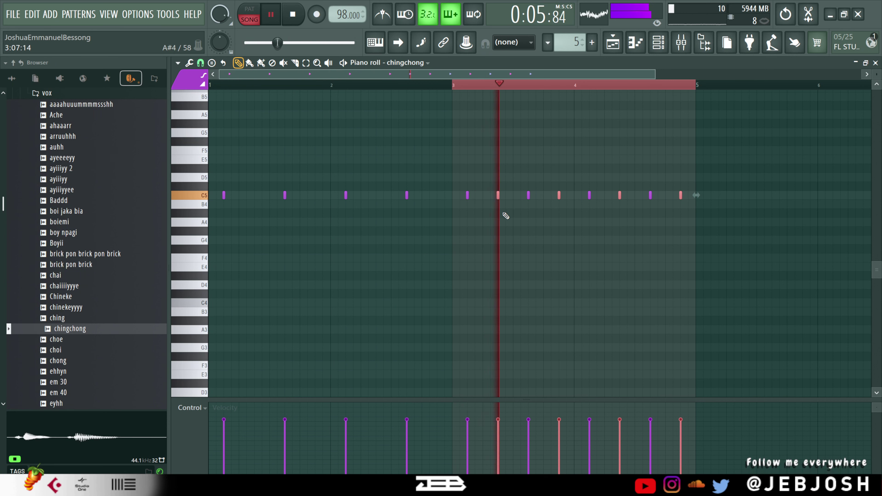
ctrl+click(554, 231)
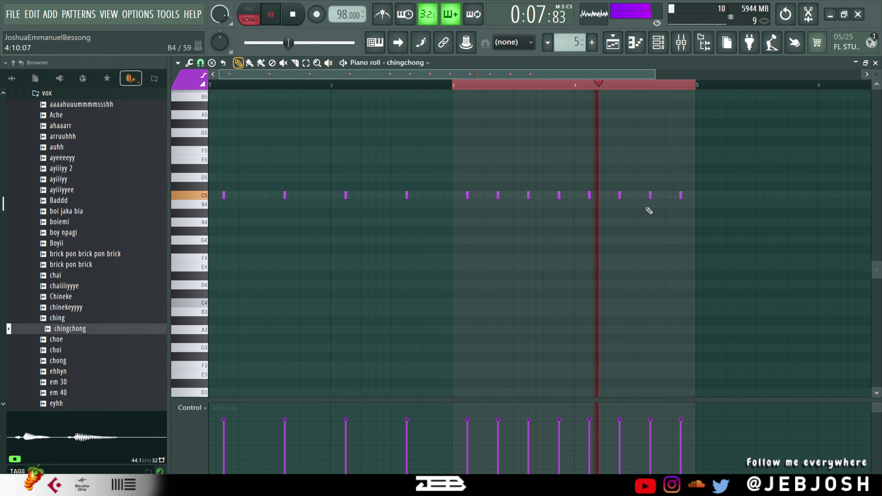
Step: Add half-beat copies between the last three chingchong notes of bar 4 and return to the channel rack
drag(703, 208, 611, 195)
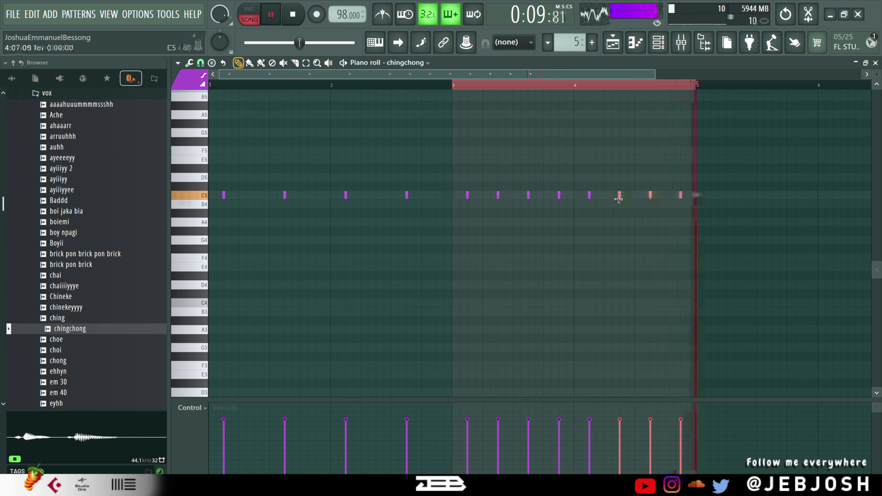
ctrl+click(646, 210)
drag(710, 208, 636, 198)
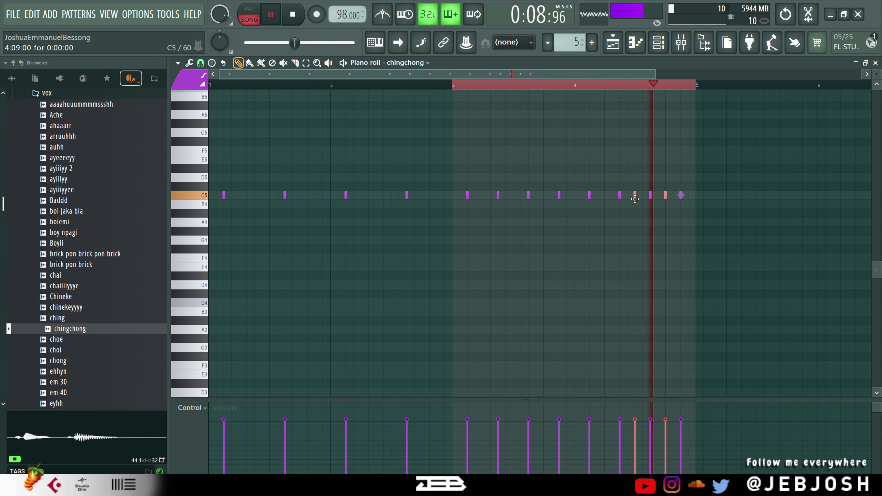
ctrl+click(729, 164)
key(space)
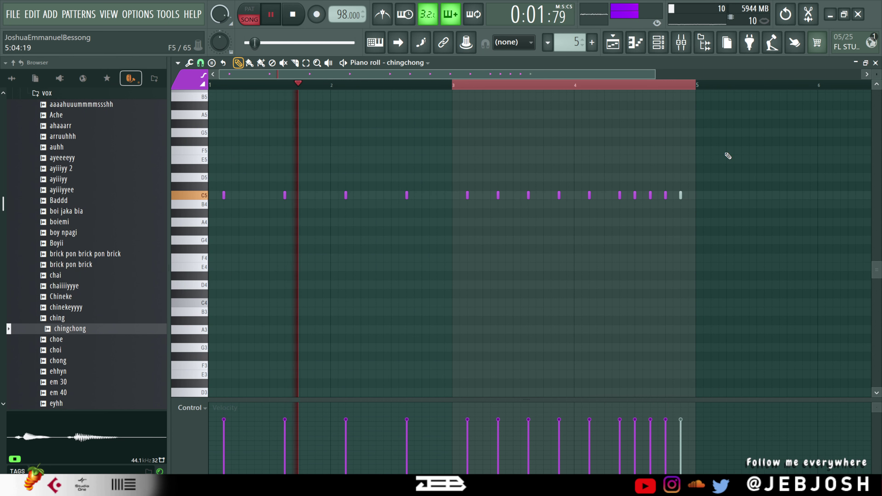
click(876, 63)
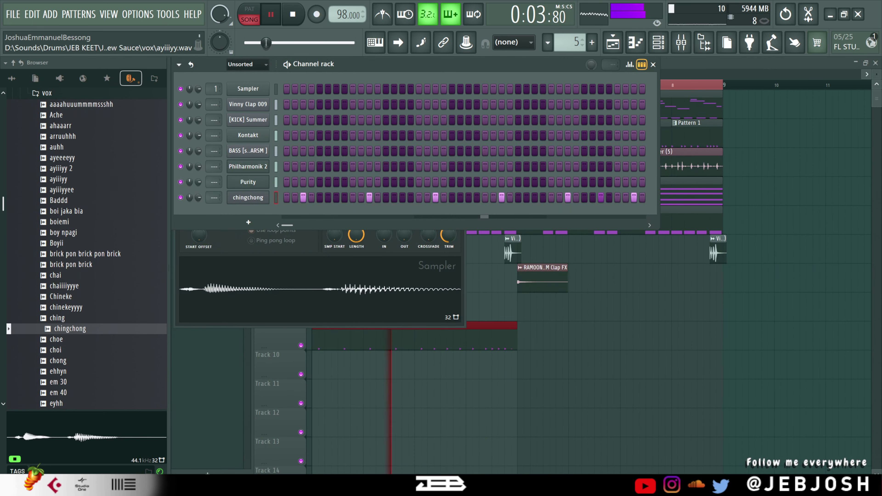
Step: Add an Arcade instrument channel and repeat Pattern 5 on Track 9 at bar 5
scroll(16, 202, up, 3)
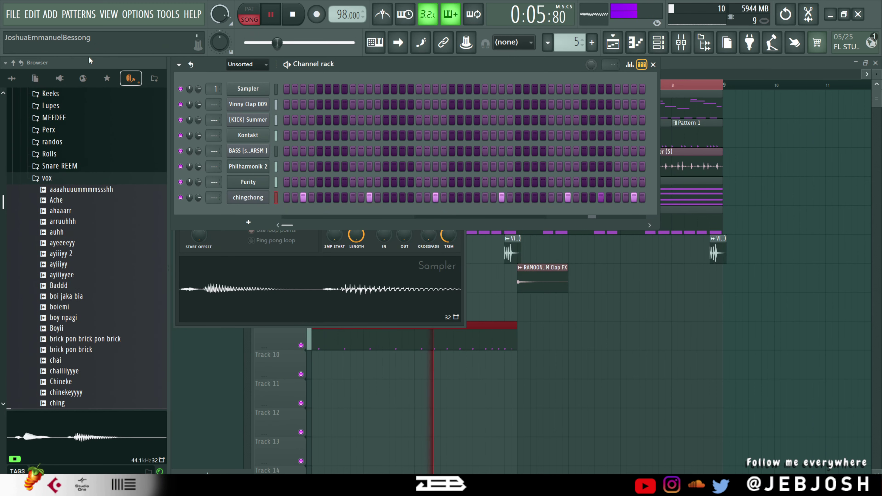
click(72, 181)
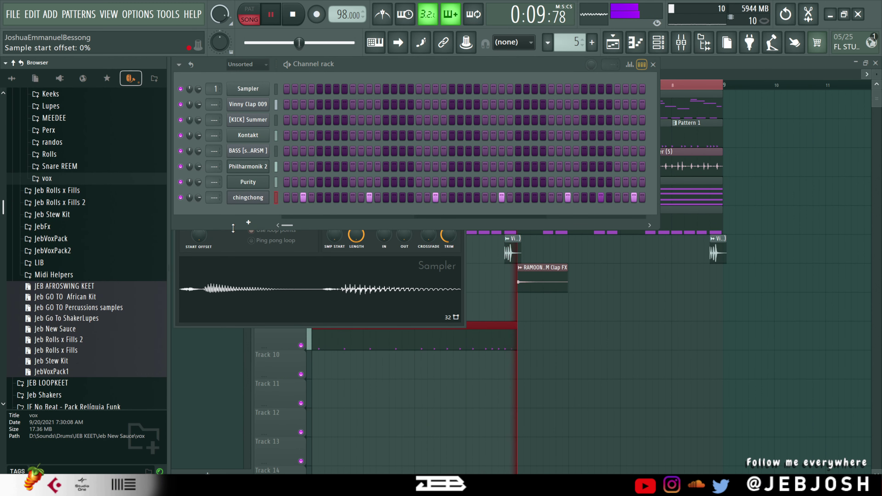
click(248, 222)
click(279, 83)
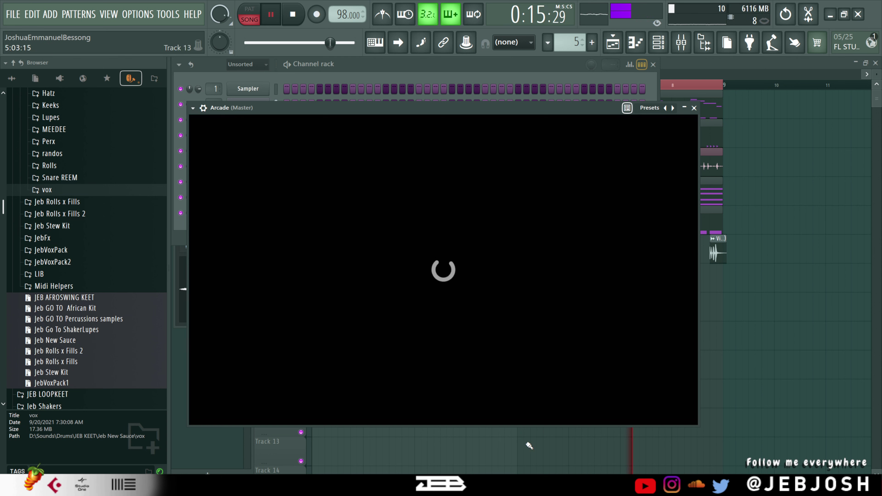
click(524, 400)
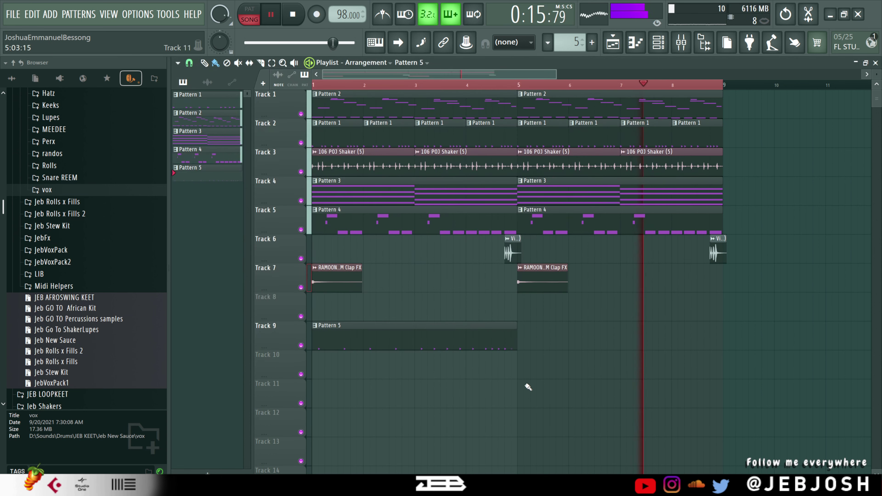
click(557, 330)
Step: Route the Arcade channel to mixer insert 2 and the chingchong channel to insert 3
key(F9)
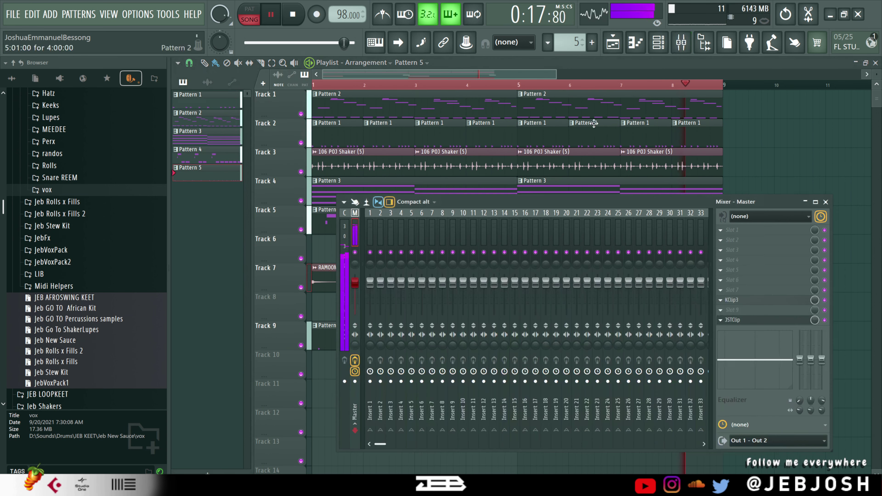
click(381, 224)
key(ctrl+l)
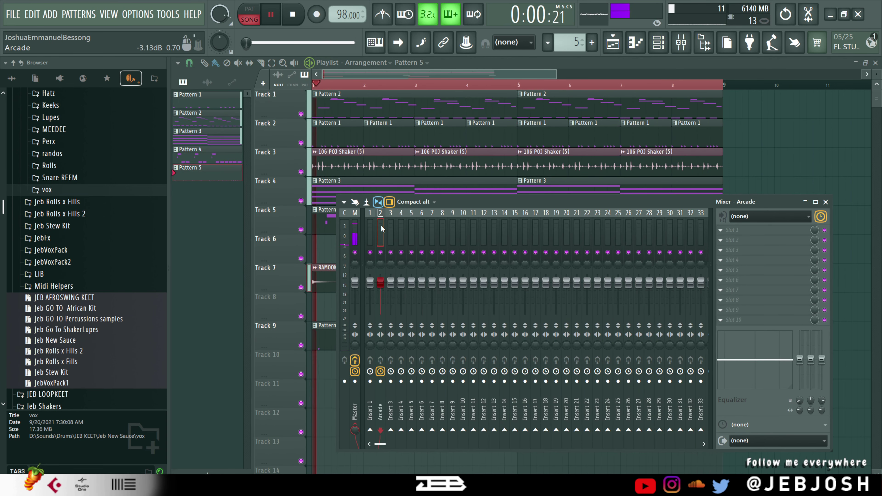
click(664, 51)
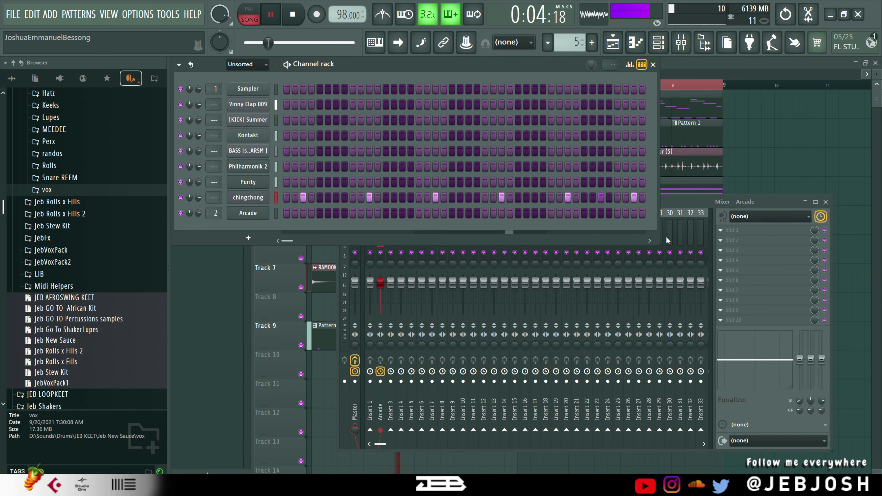
click(689, 202)
click(388, 235)
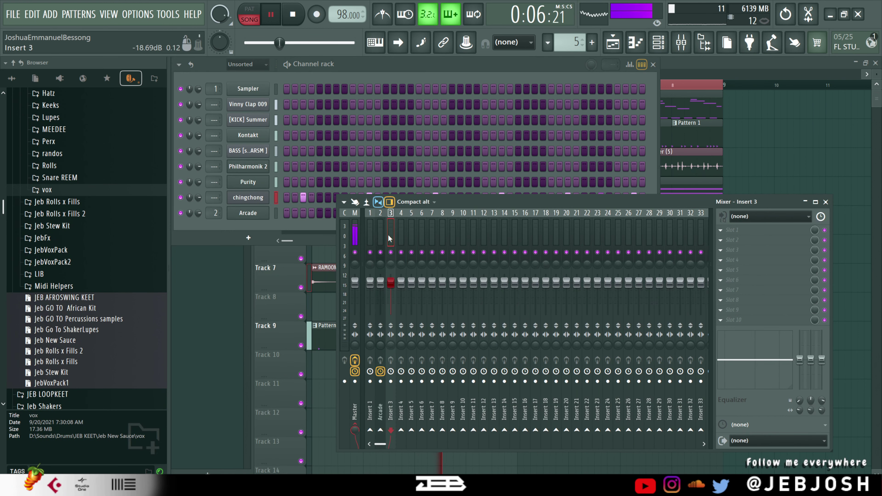
key(ctrl+l)
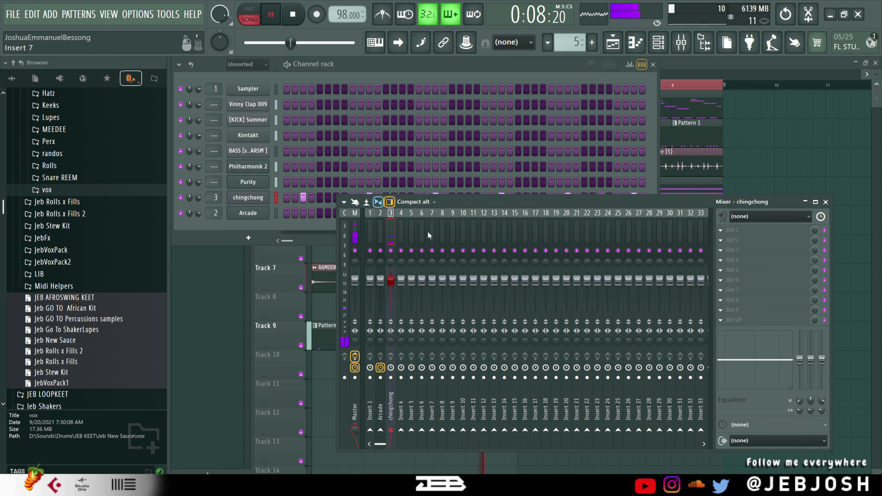
Step: Load the Eos 2 reverb into slot 3 of the chingchong mixer insert and return to the channel rack
click(767, 252)
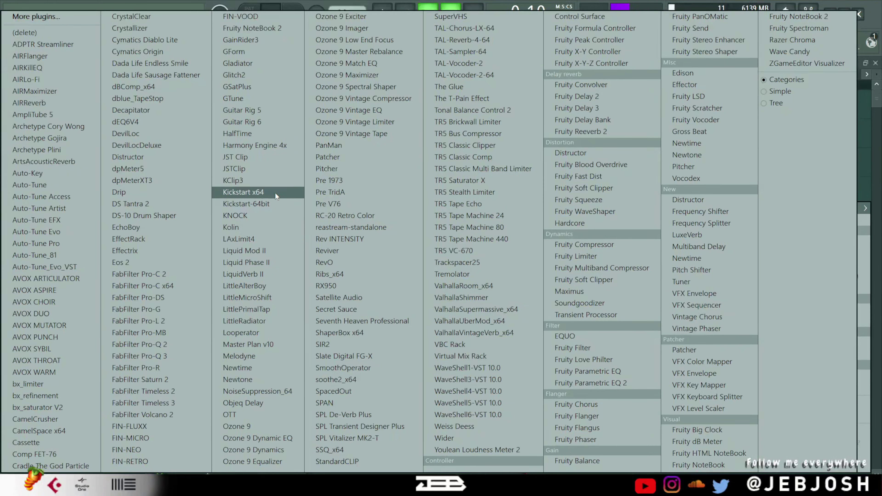
click(157, 264)
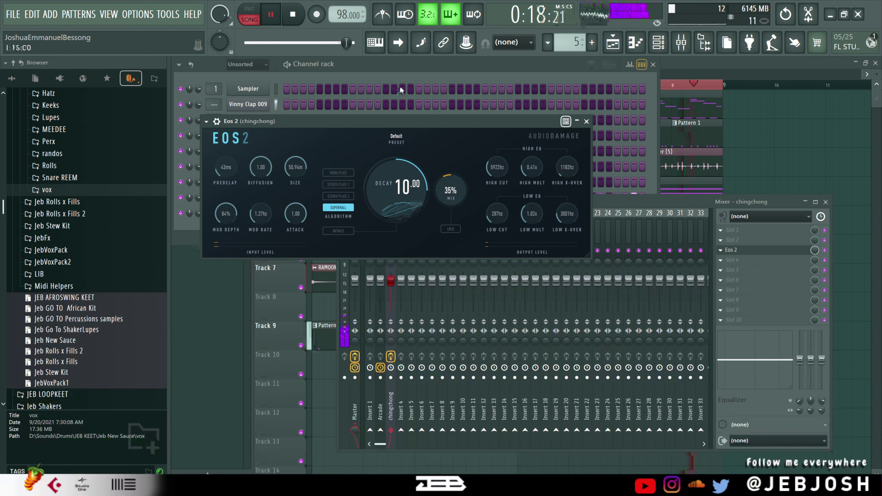
click(179, 229)
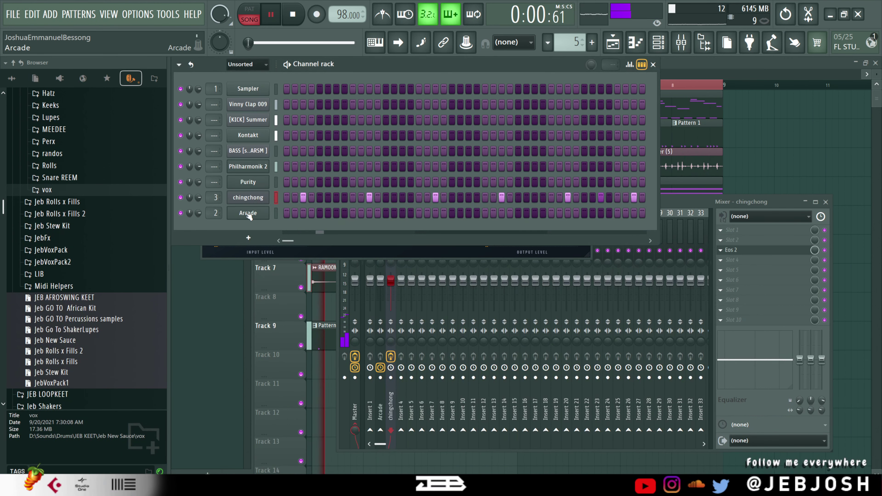
Step: Open the Arcade instrument, set its session key to G Maj, and load and try the Shine a Light sampler
click(249, 215)
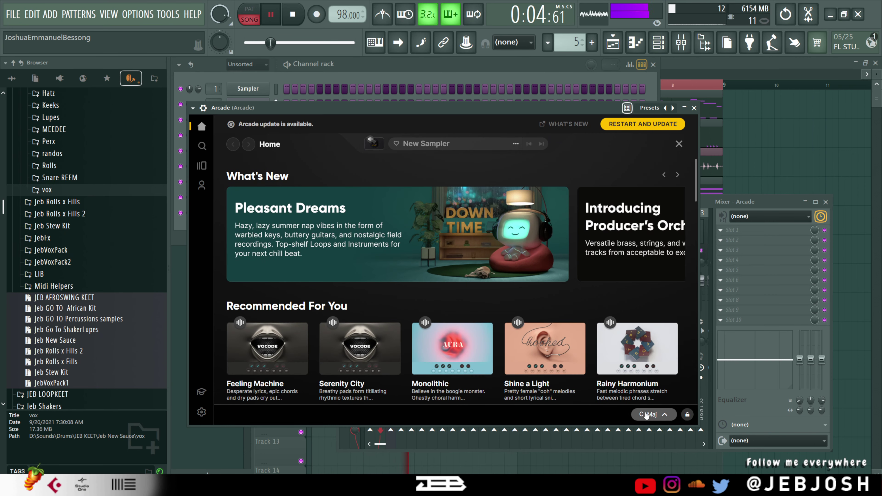
click(645, 415)
click(627, 382)
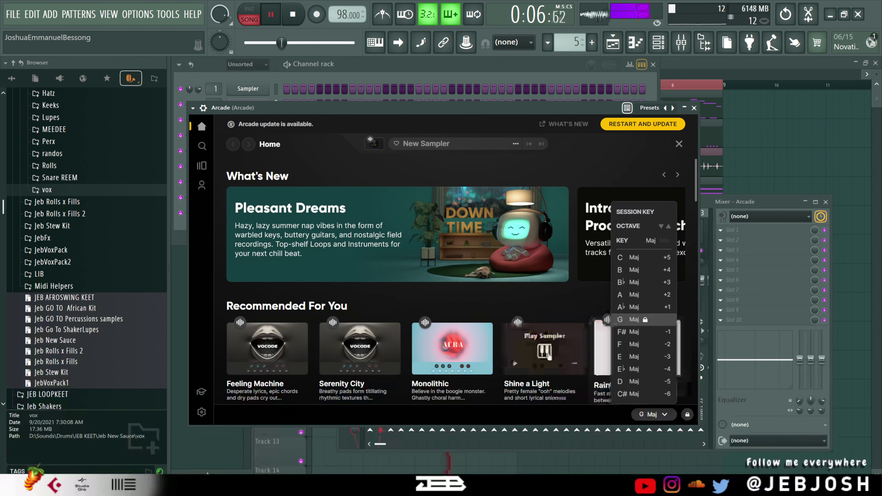
click(547, 353)
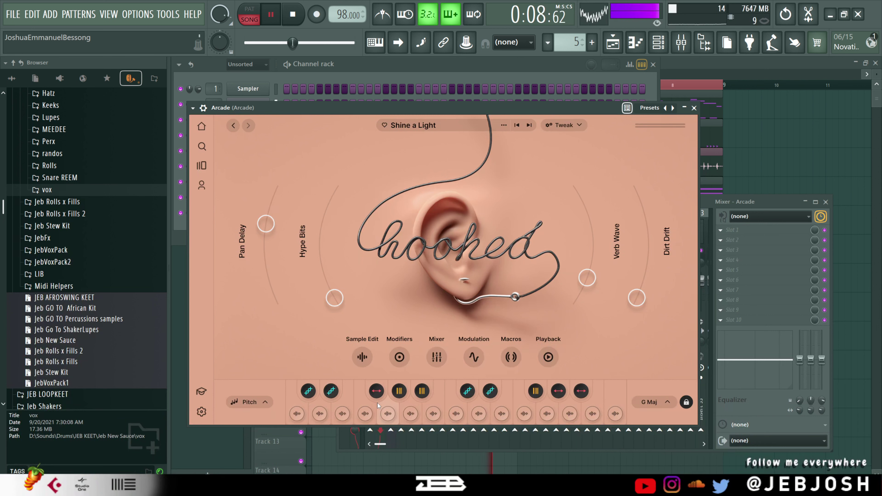
click(388, 414)
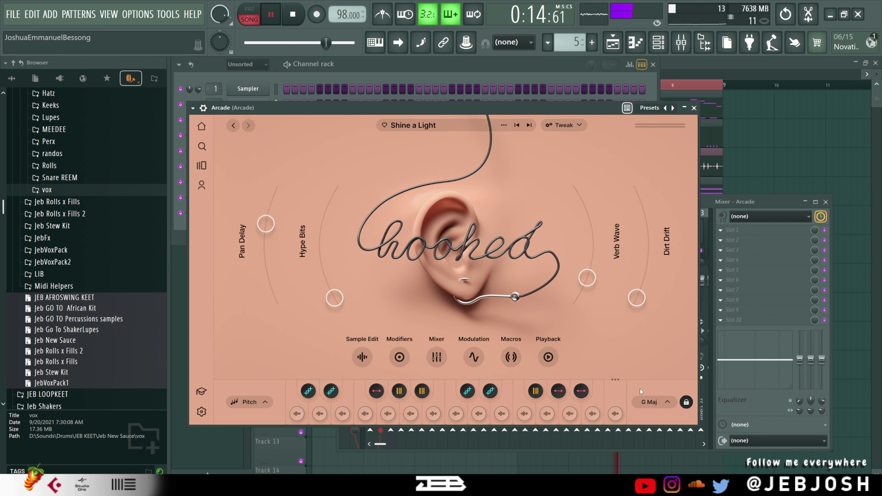
Step: Set Arcade's session key to C Maj and audition the Shine a Light samples across several keys
click(650, 402)
click(642, 283)
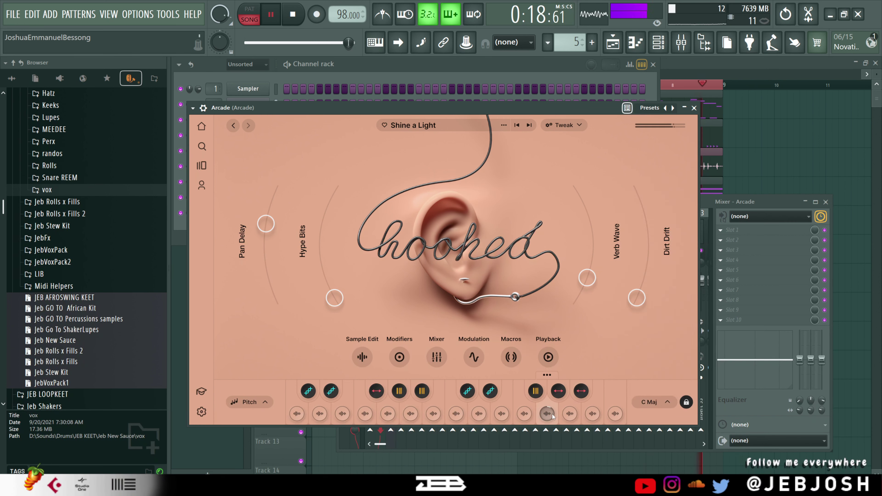
click(526, 415)
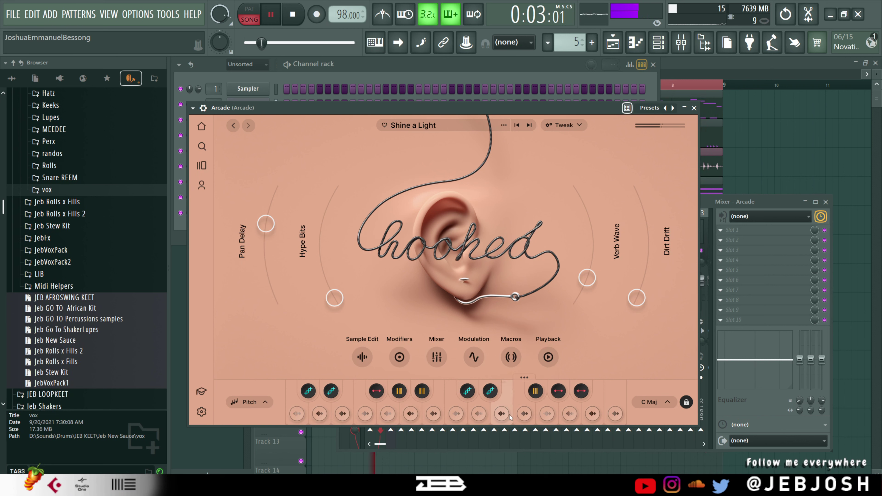
click(474, 420)
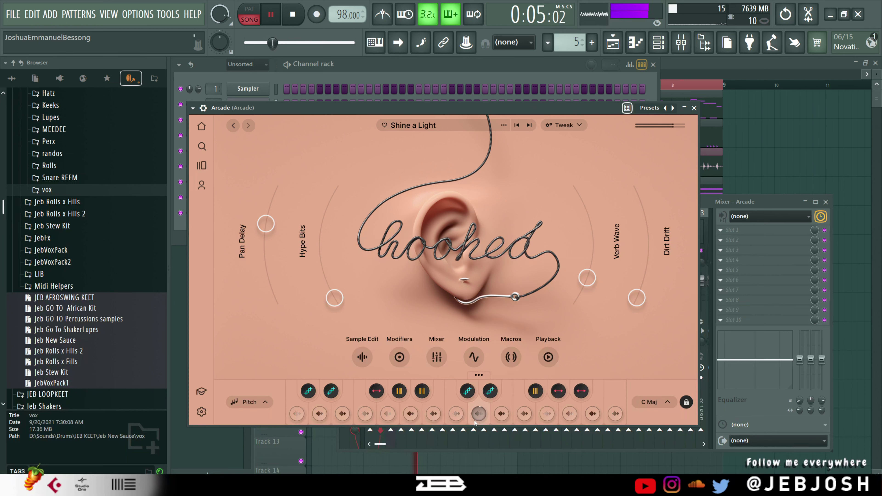
click(458, 418)
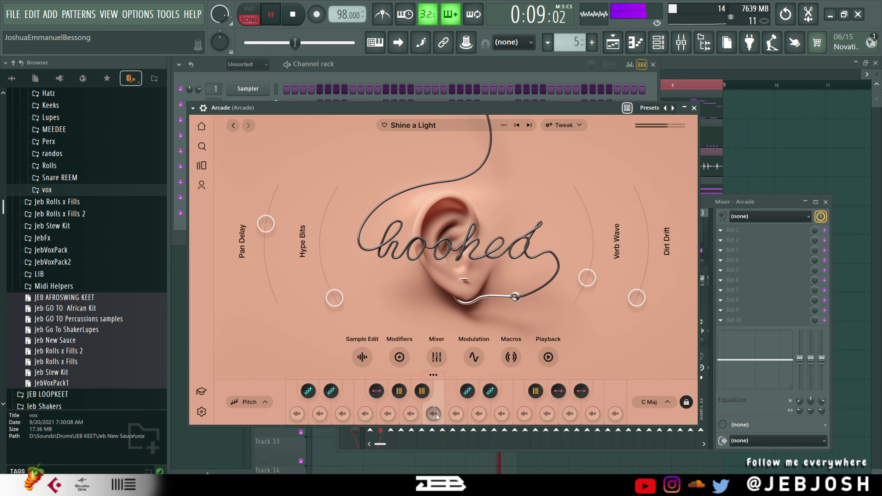
click(408, 415)
click(412, 415)
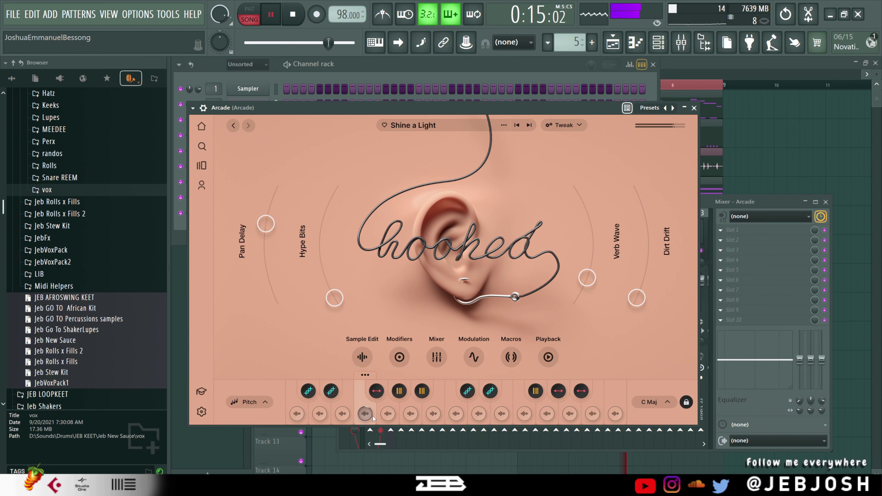
Step: Browse Arcade's sampler search, load Back To Childhood and audition several of its samples
click(202, 147)
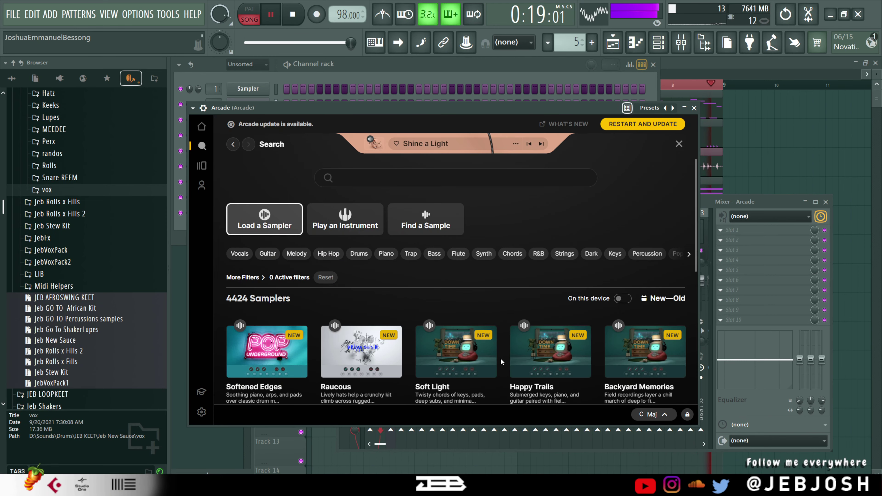
scroll(501, 358, down, 8)
scroll(475, 320, up, 5)
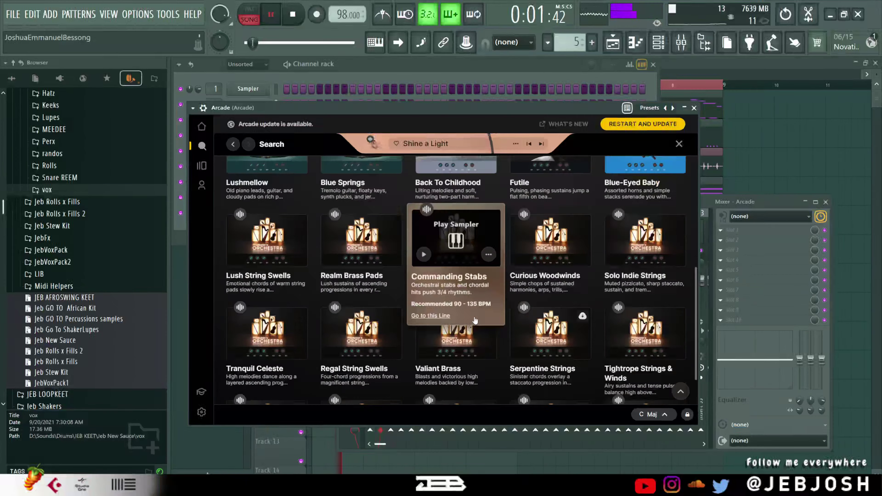
click(456, 219)
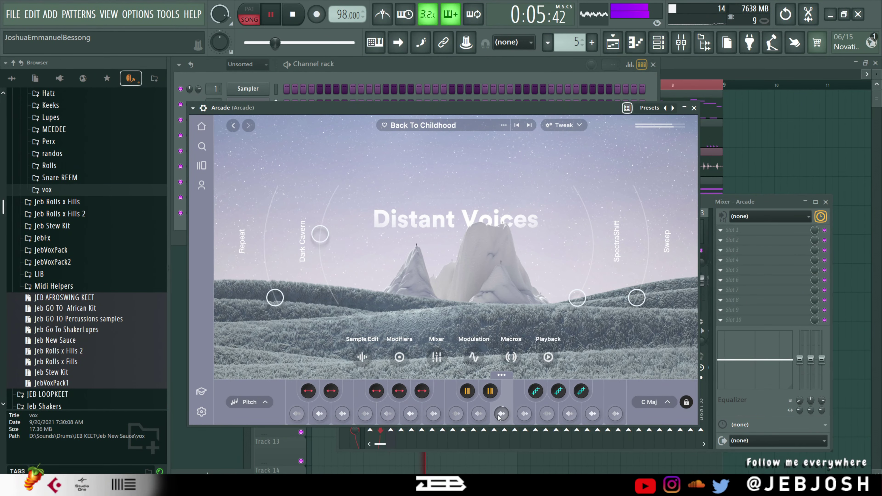
click(546, 419)
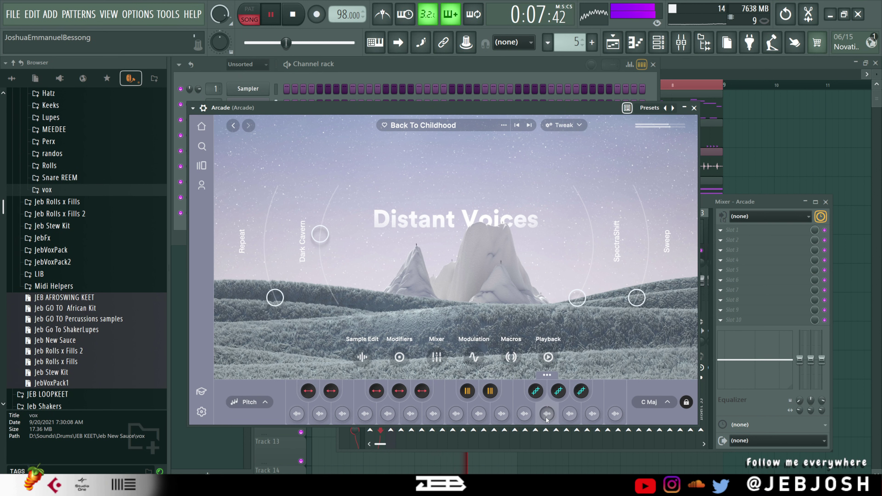
click(596, 417)
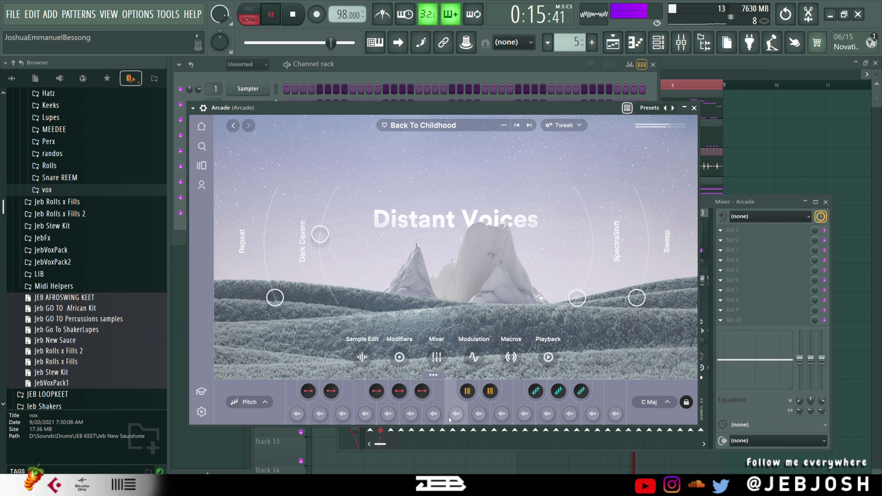
click(457, 414)
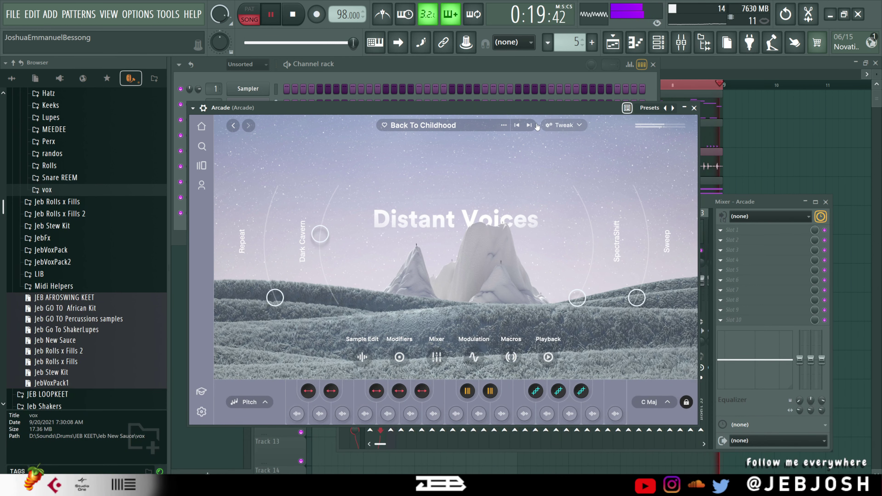
Step: Find the Hooked line in Arcade and load its Shoulda Known sampler
click(198, 158)
scroll(364, 352, down, 10)
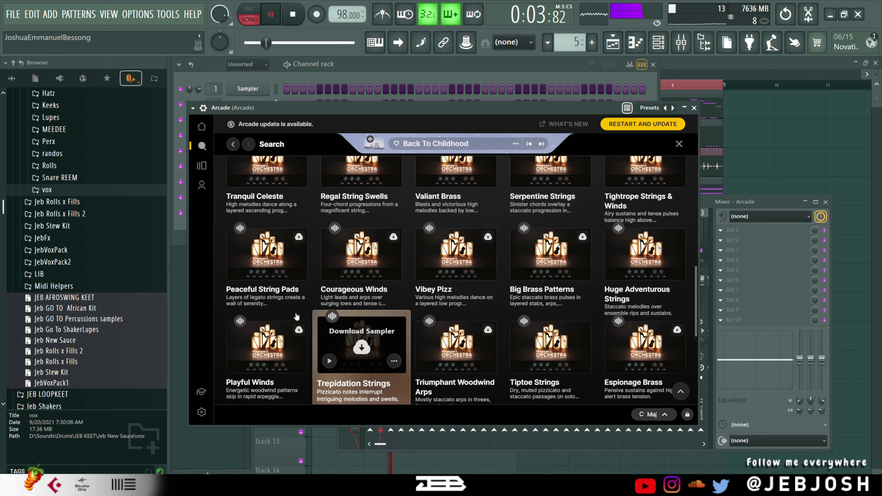
click(201, 170)
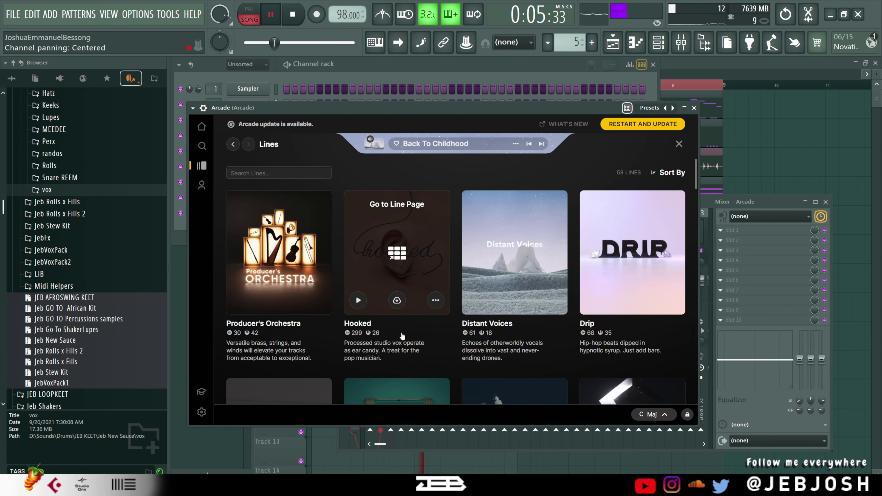
click(401, 261)
scroll(445, 371, down, 2)
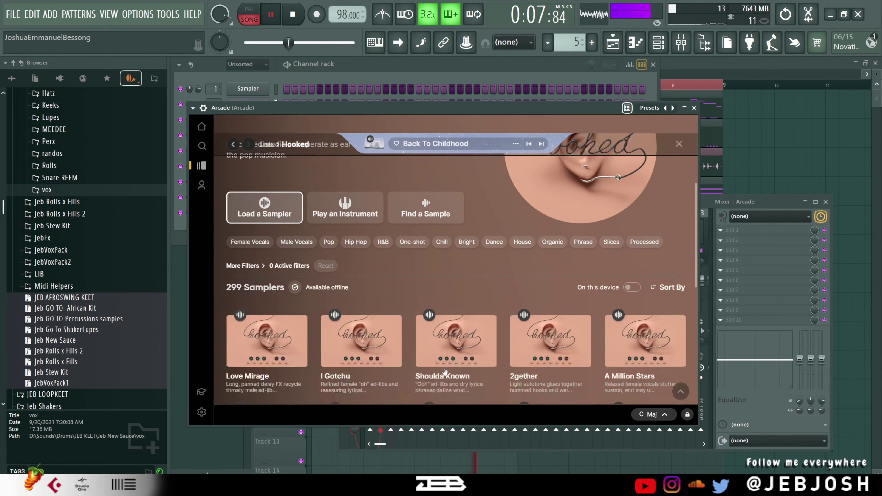
scroll(445, 372, down, 2)
click(456, 308)
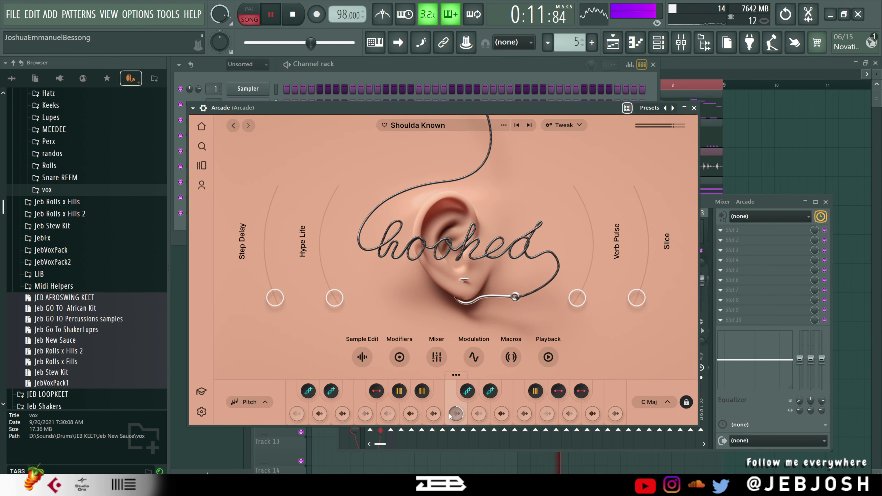
Step: Audition consecutive vocal samples of the Shoulda Known sampler
click(479, 415)
click(502, 415)
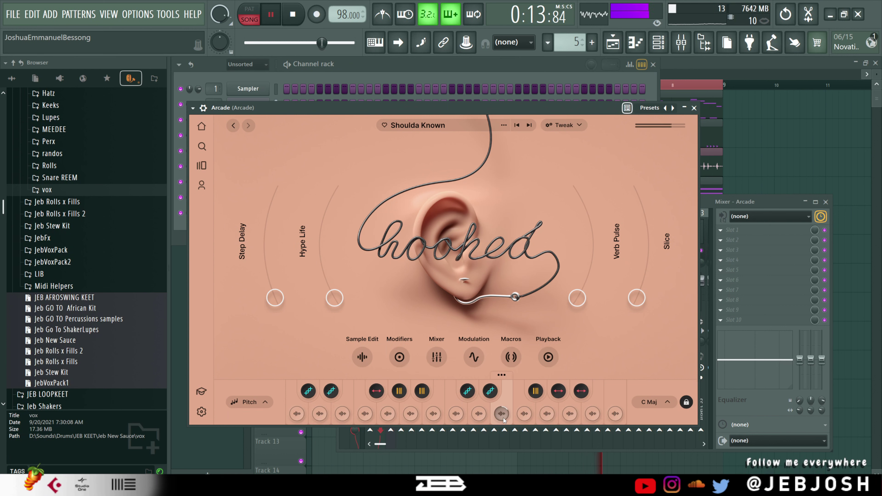
click(524, 415)
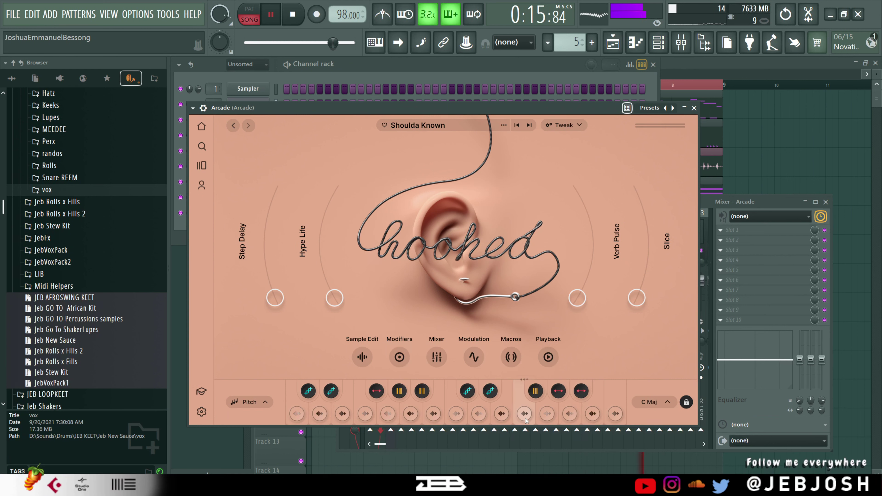
click(545, 416)
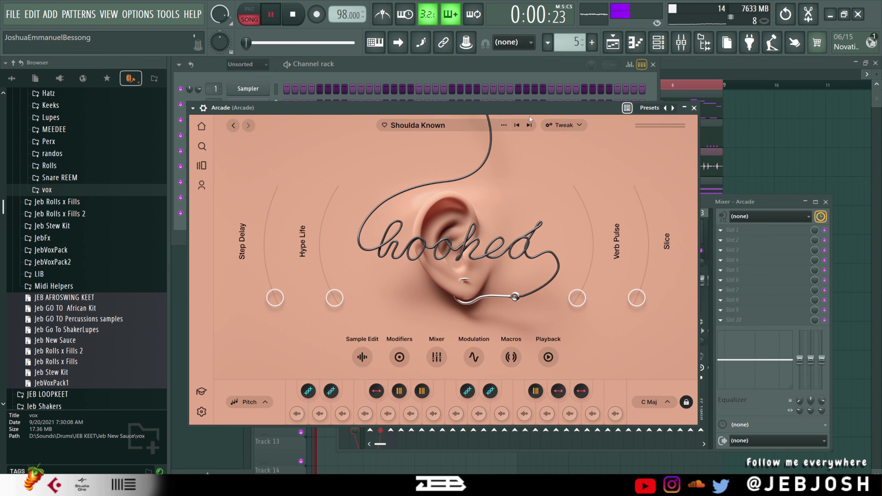
Step: Add a second Kontakt instrument channel to the channel rack and bring its plugin window forward
click(380, 100)
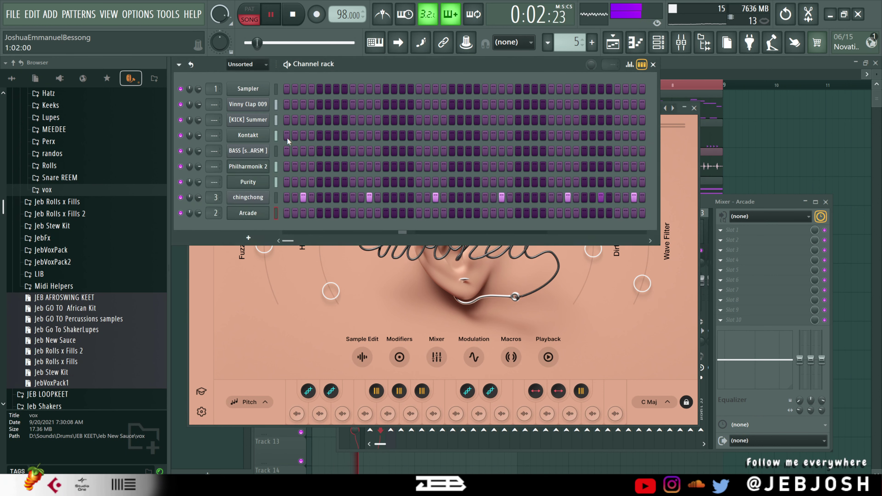
click(230, 240)
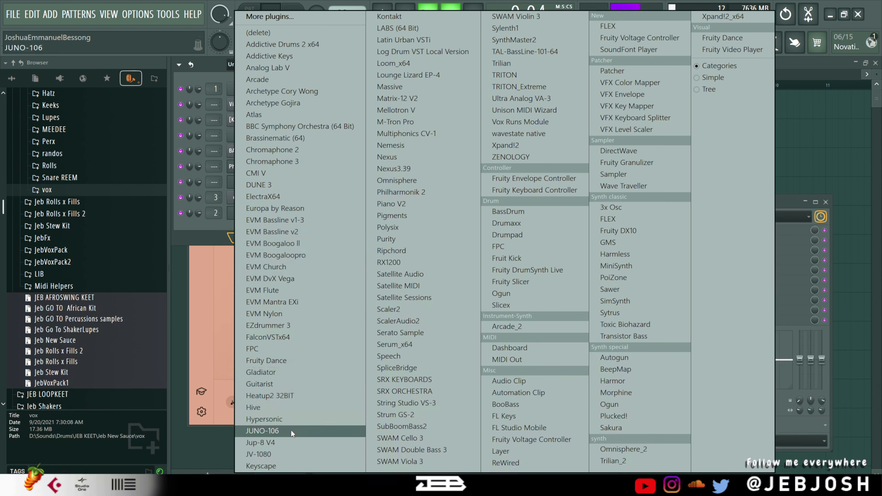
click(410, 21)
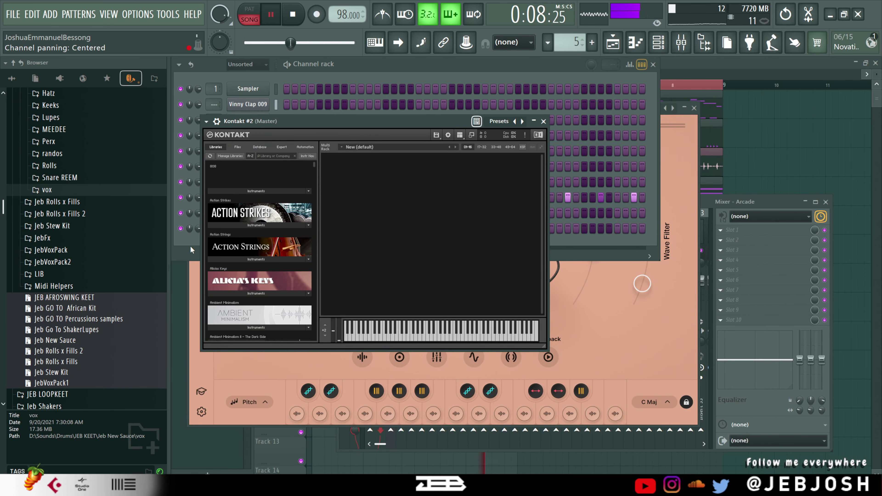
click(190, 247)
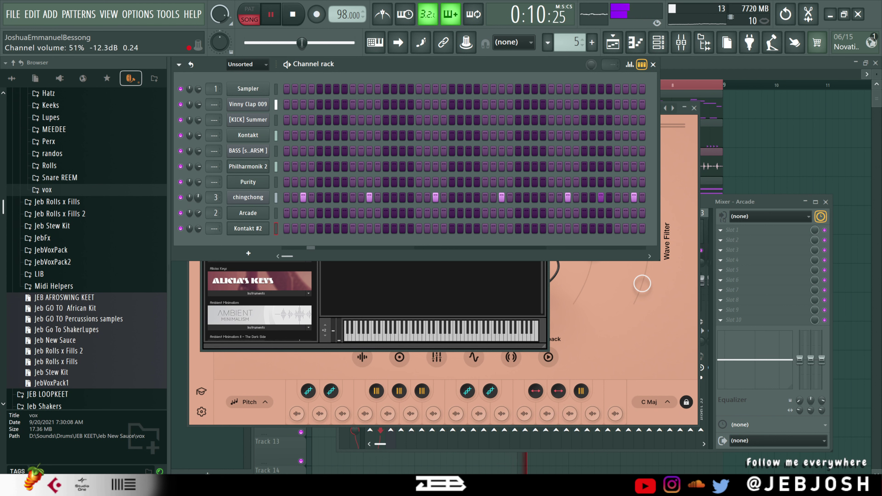
click(267, 311)
Step: Load the Alicias Keys 1.2 instrument from Kontakt's Alicia's Keys library and adjust its volume slightly
scroll(254, 275, down, 2)
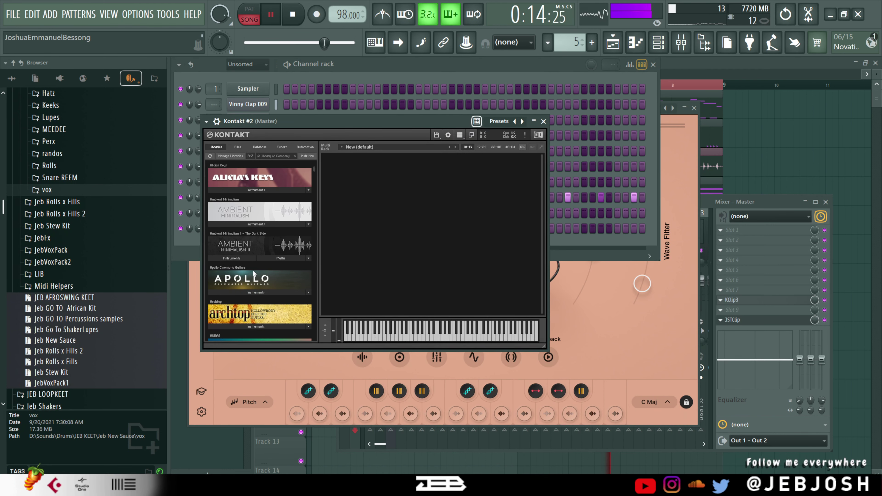
scroll(253, 274, down, 8)
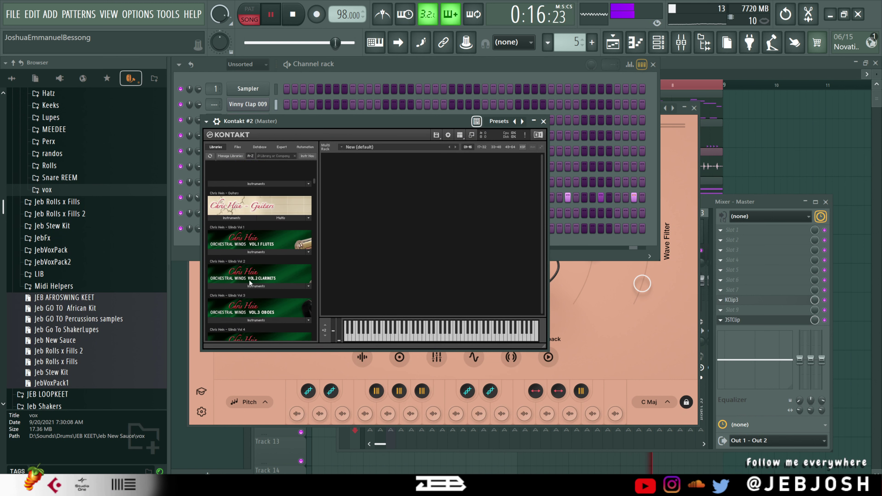
scroll(249, 284, up, 9)
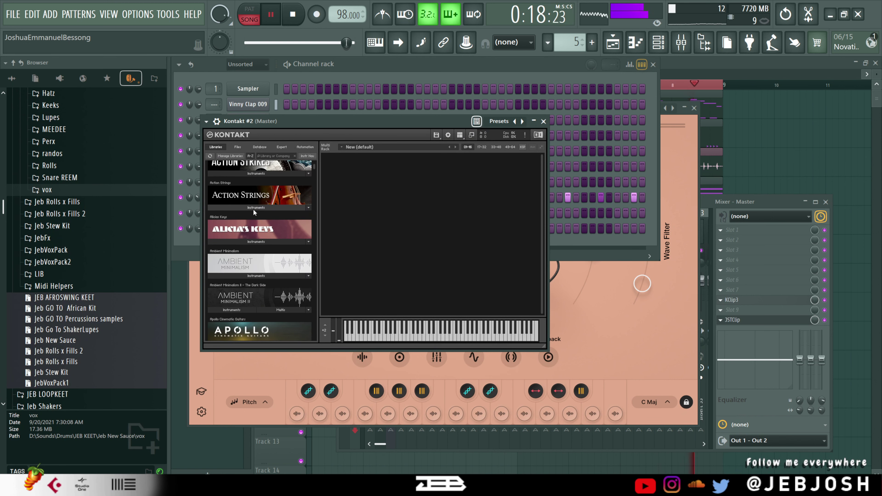
click(256, 241)
double_click(233, 250)
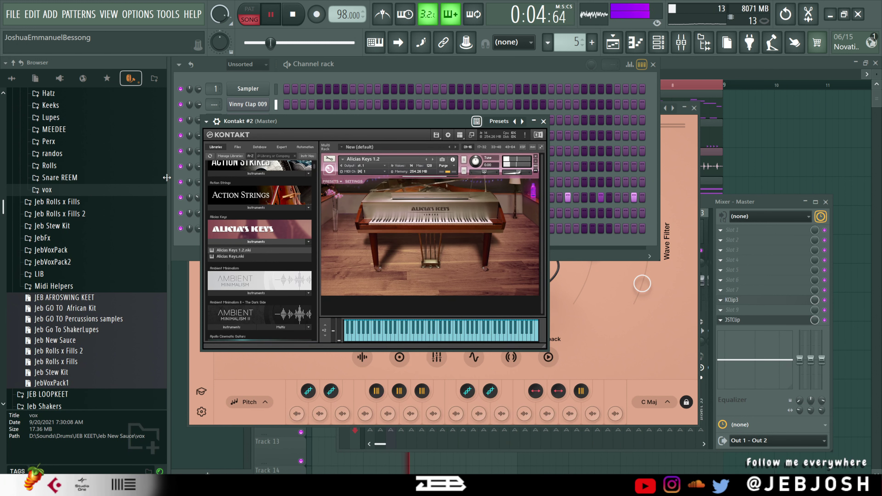
drag(511, 170, 524, 172)
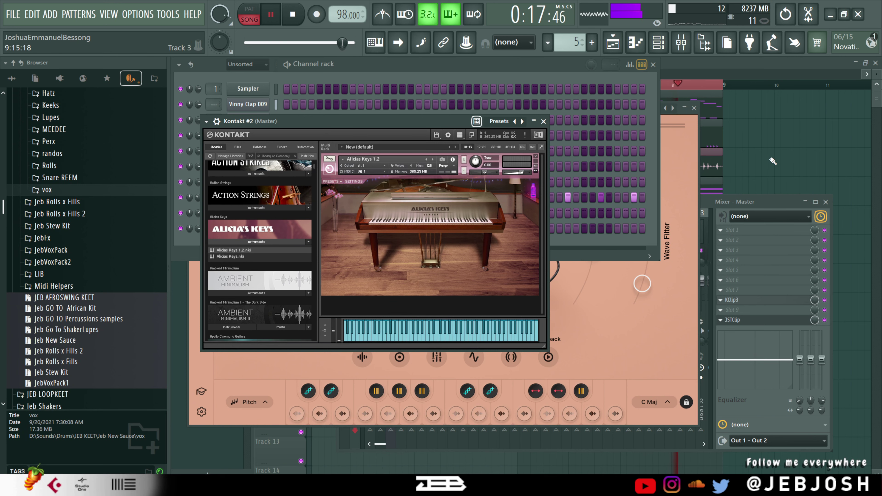
Step: Show the playlist, stop playback and create a new empty Pattern 6
key(F5)
key(space)
key(F4)
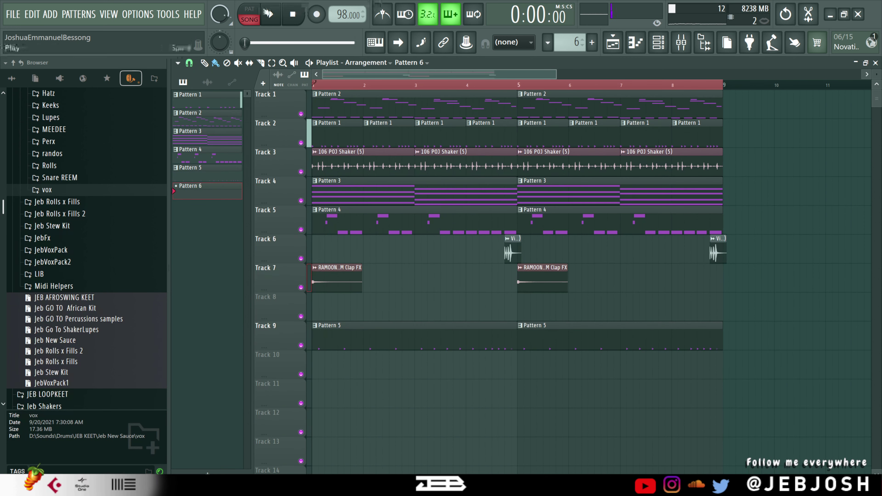
Step: Record a live piano performance into Pattern 6, place it on Track 8 at bar 1, and disarm recording
key(r)
click(435, 323)
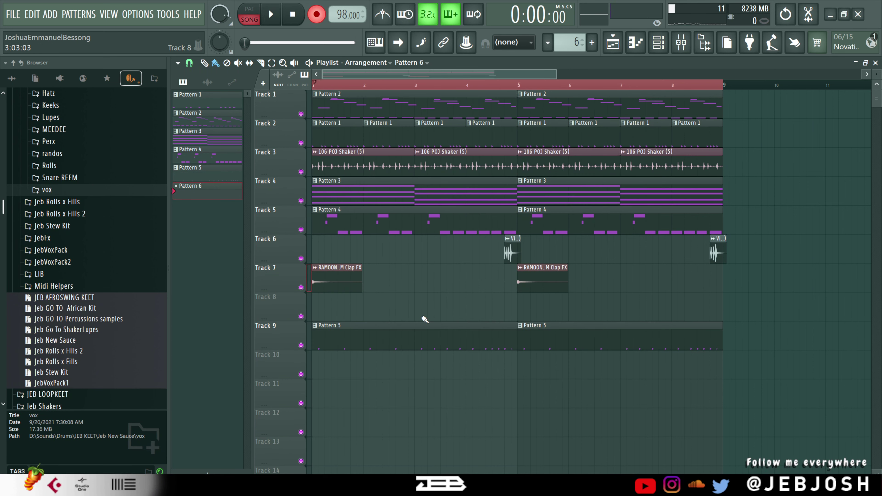
key(space)
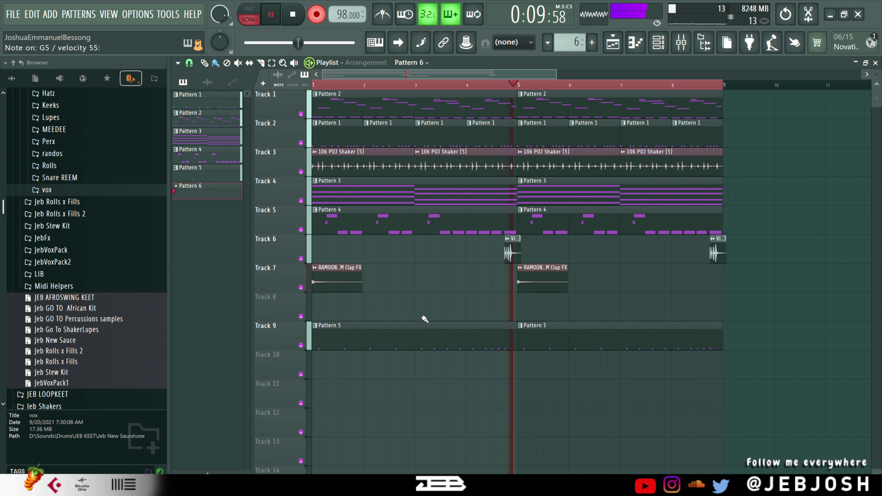
key(space)
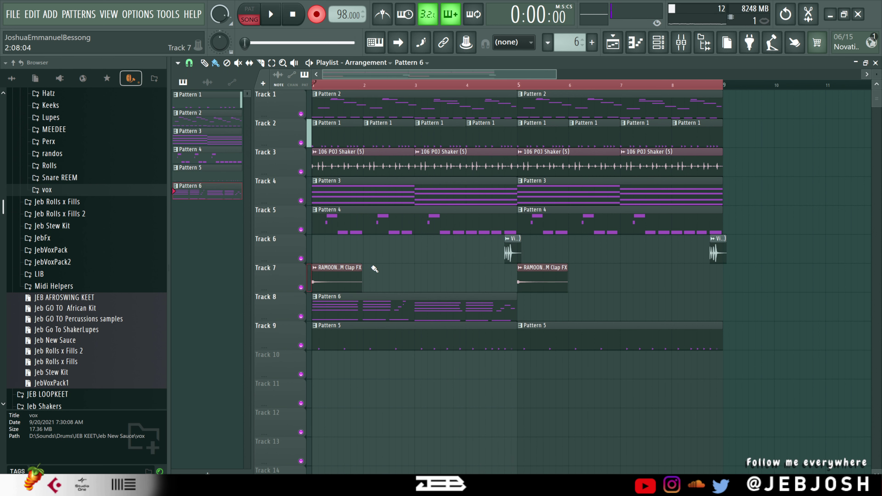
click(316, 14)
Step: Mute Tracks 1 and 5, duplicate the Pattern 6 clip on Track 8 to bar 5, and restart playback
click(301, 114)
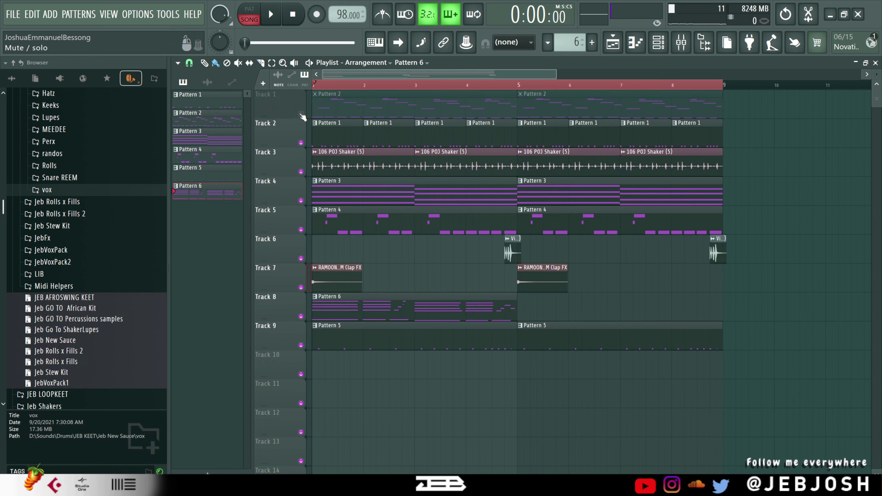
key(space)
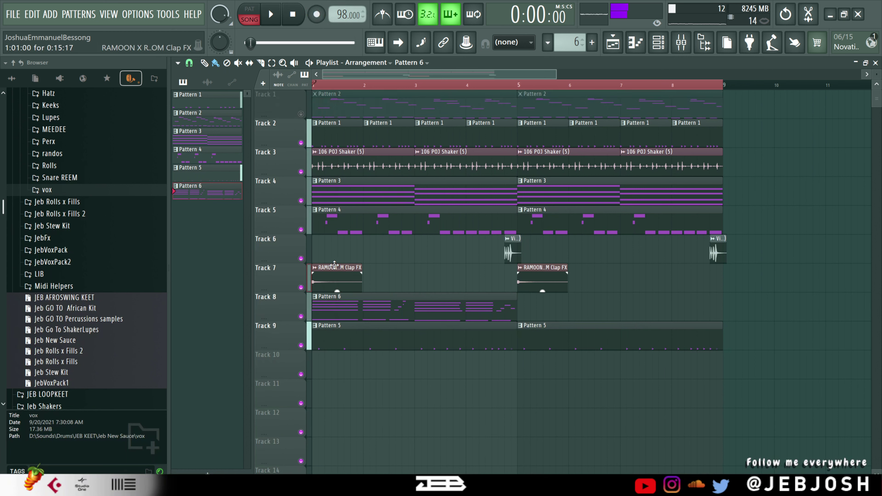
click(301, 229)
key(space)
drag(360, 305, 565, 327)
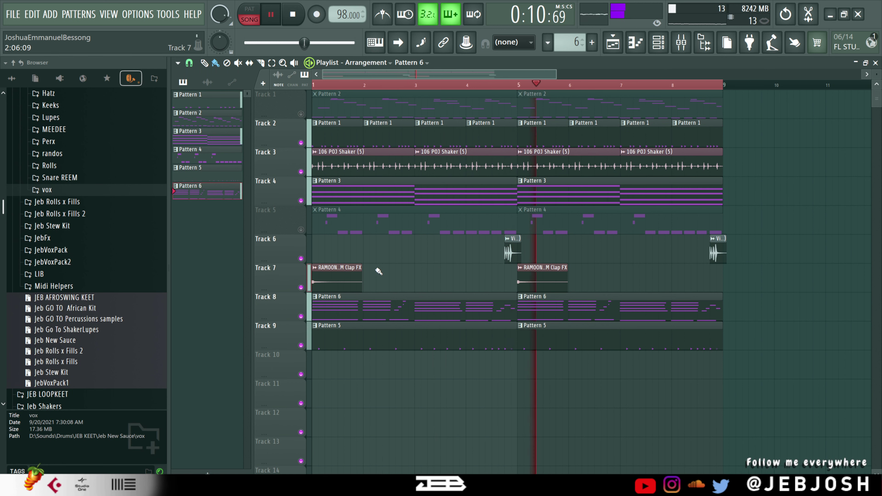
key(space)
key(space)
Step: Add a Hive synth channel and load the AZ Dirty 808 Boom preset from the 01 Basses folder
click(50, 14)
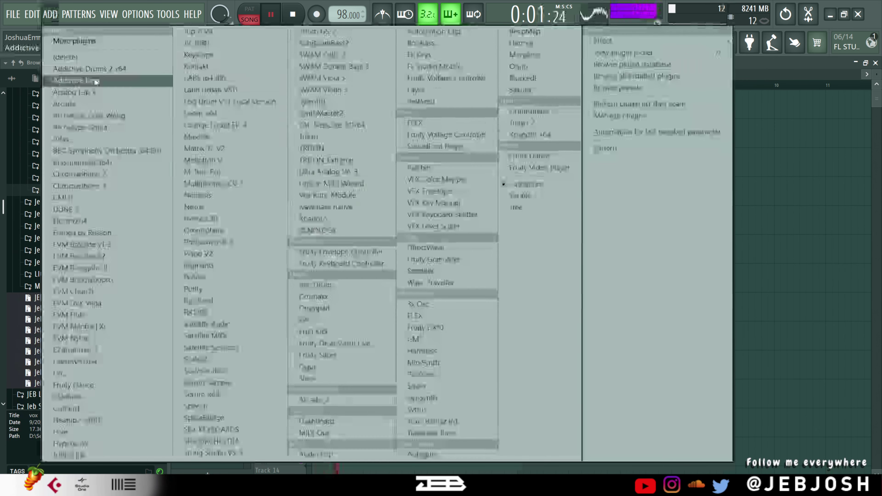
click(118, 434)
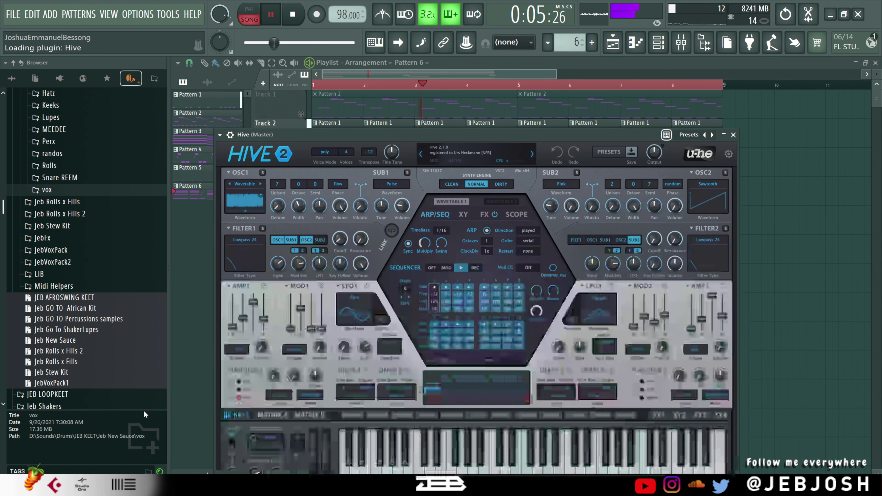
click(610, 153)
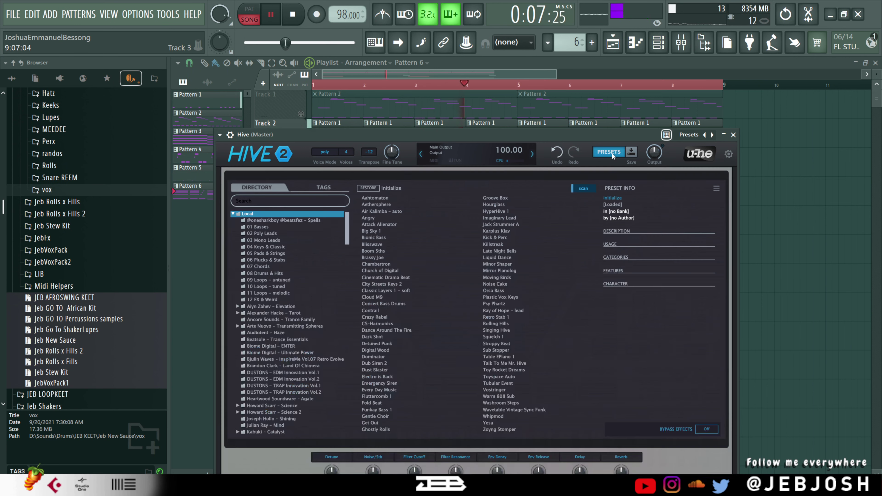
click(267, 227)
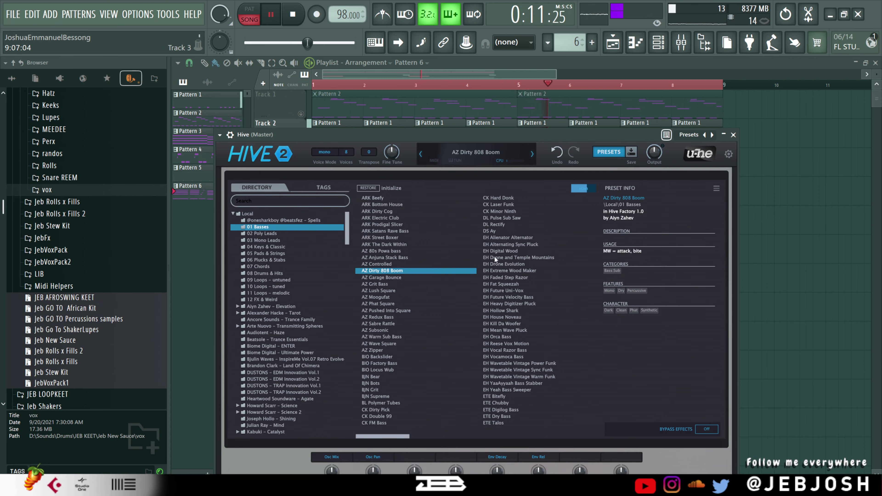
key(Escape)
key(space)
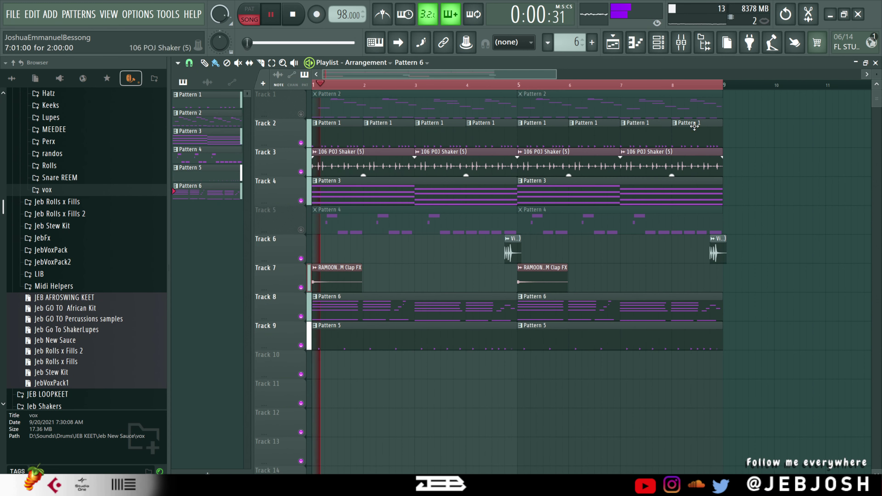
Step: Open the Hive channel's piano roll and draw a pair of F5 notes in the middle of bars 1 and 2
key(F6)
click(348, 79)
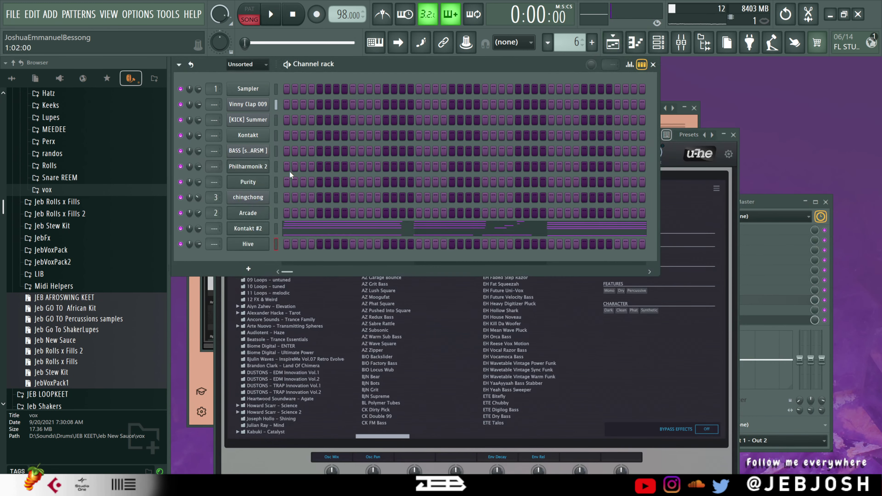
right_click(269, 238)
click(279, 245)
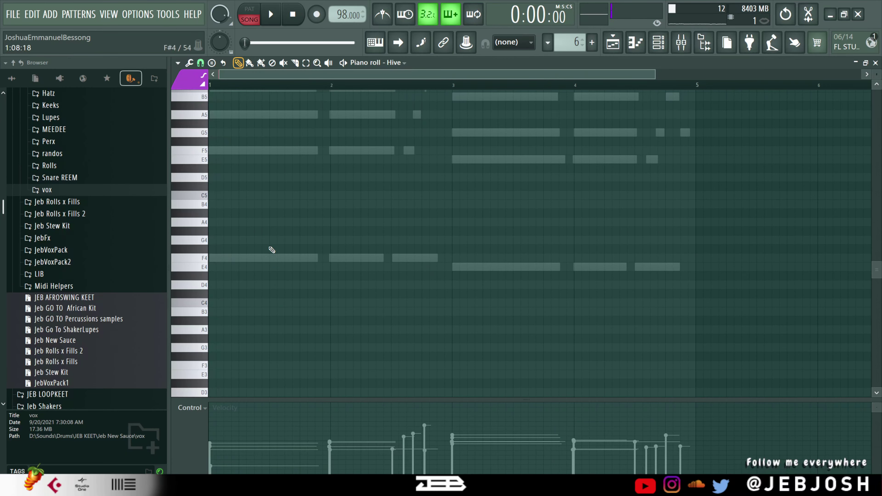
click(248, 150)
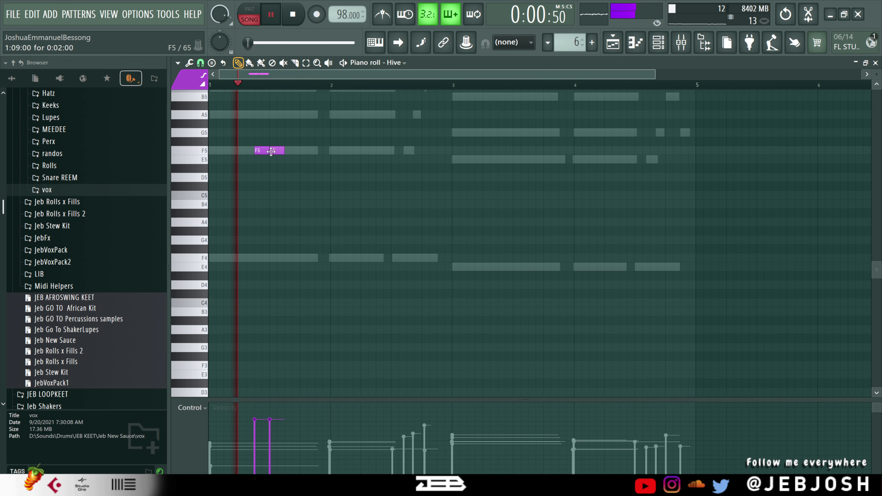
click(278, 151)
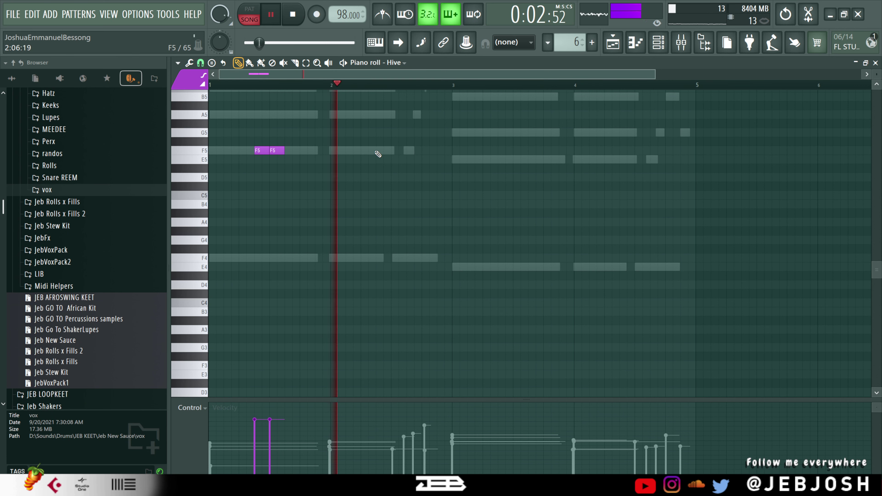
click(383, 150)
key(space)
click(407, 150)
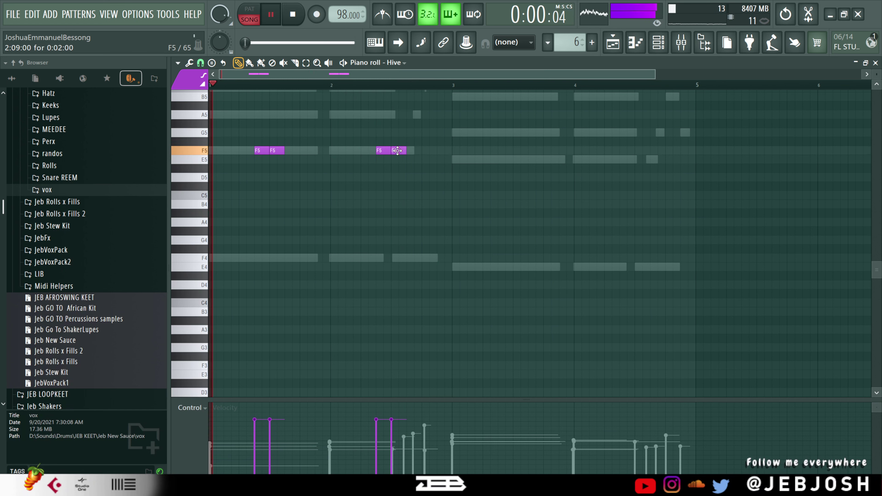
Step: Shorten the four F5 notes slightly to 0:01:17 and add matching pairs of E5 notes in bars 3 and 4
drag(424, 166, 217, 144)
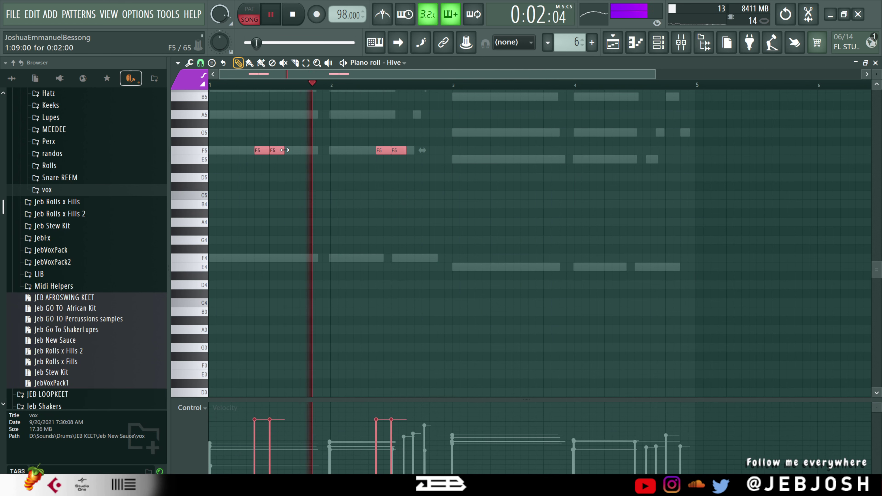
ctrl+click(409, 176)
click(401, 151)
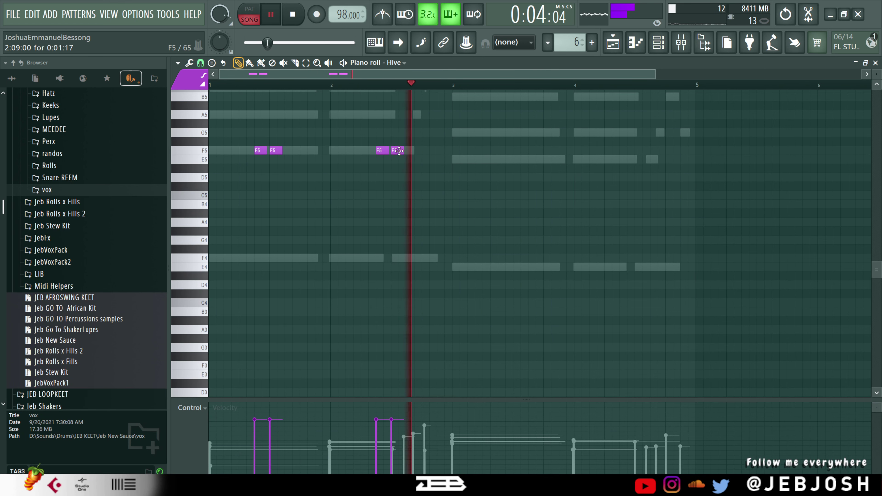
click(502, 159)
click(508, 159)
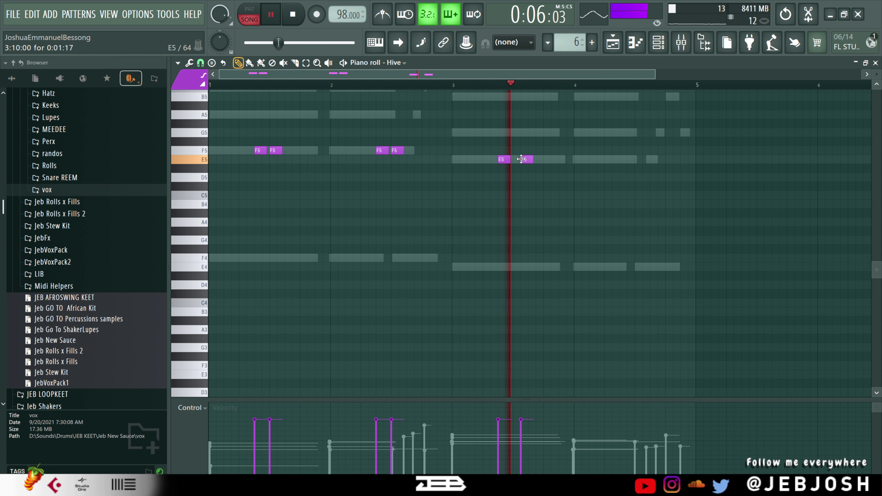
mouse_move(509, 160)
mouse_down()
mouse_move(517, 160)
mouse_move(502, 158)
mouse_move(640, 168)
mouse_up()
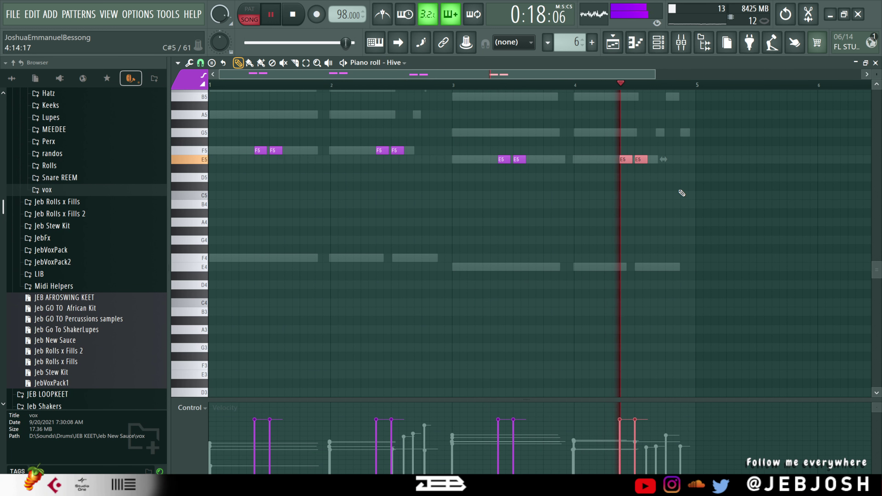
Step: Add two low F4 notes each in bars 1 and 2, two E4 notes each in bars 3 and 4, and an E4 closing bar 4
key(space)
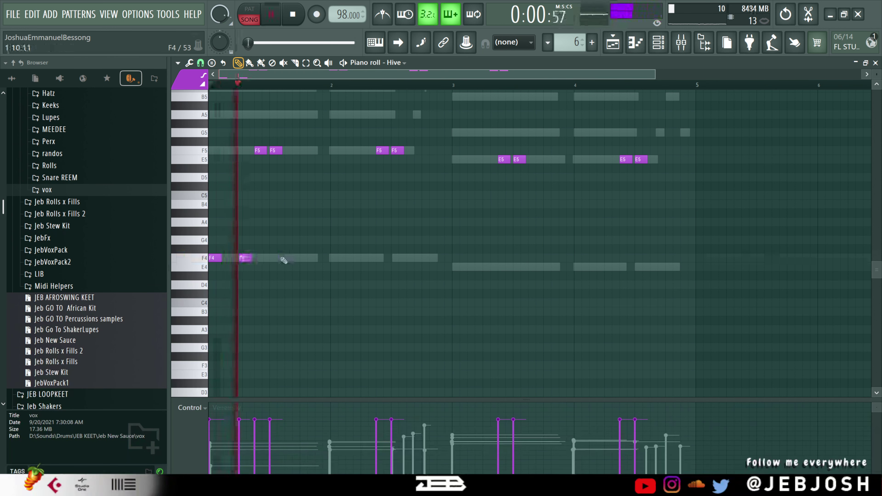
click(335, 258)
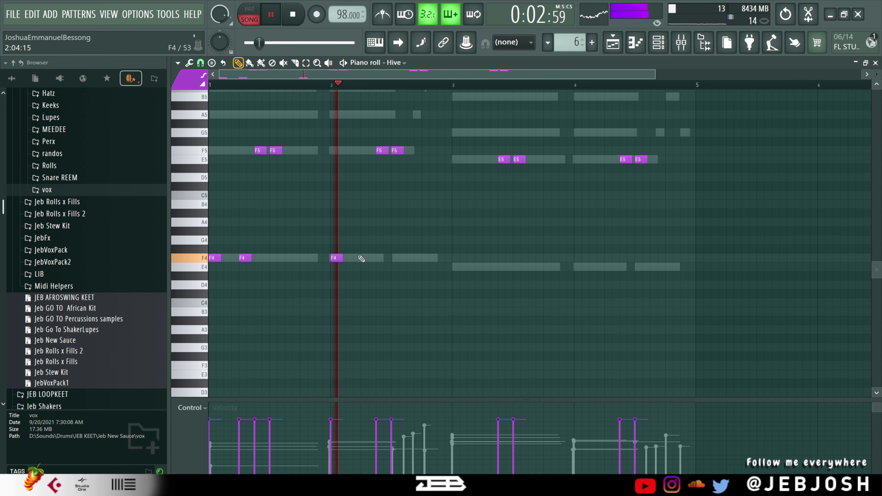
click(363, 258)
click(456, 267)
click(483, 267)
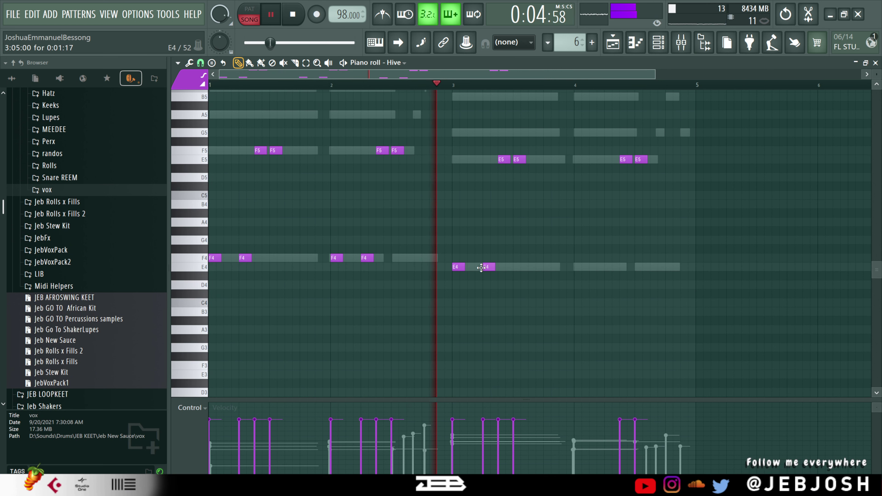
click(577, 267)
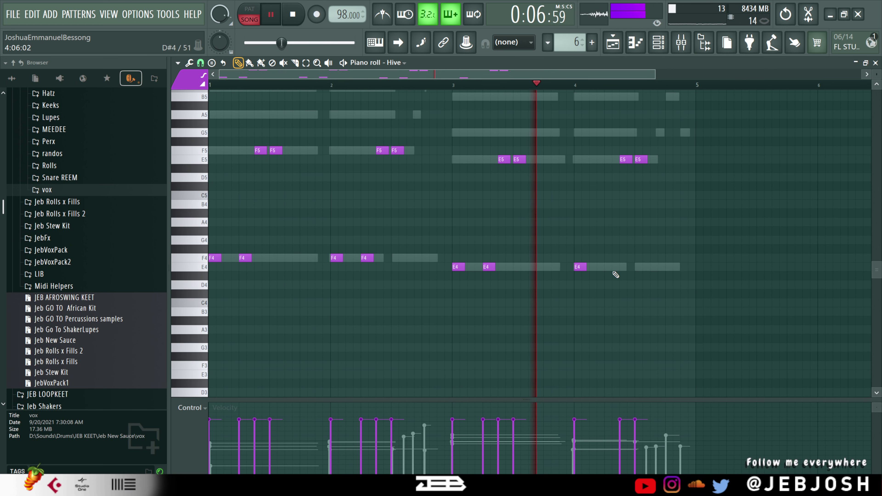
click(607, 266)
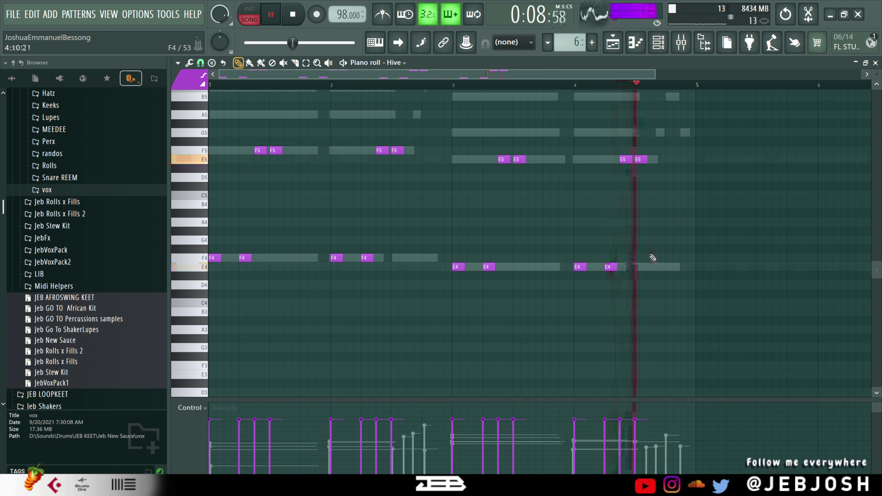
click(683, 267)
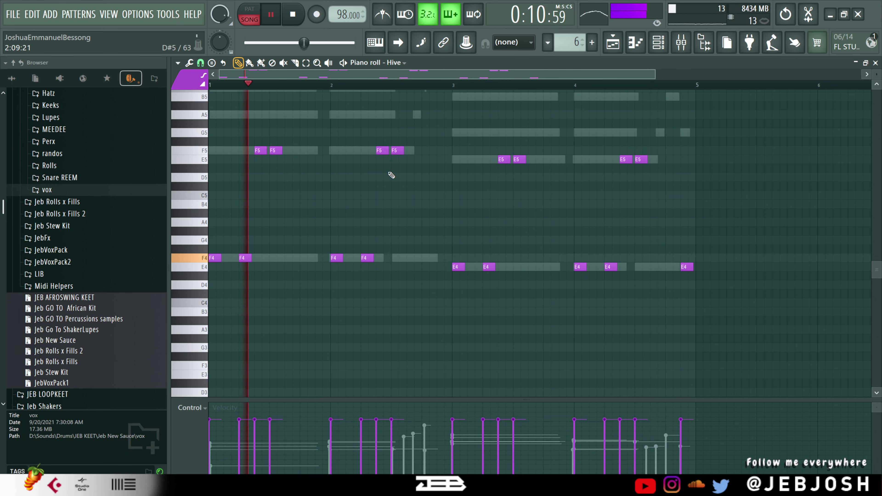
Step: Add an E6 note at the end of bars 1 and 2 and a B5 note at the end of bar 3
scroll(306, 163, up, 3)
click(316, 142)
key(space)
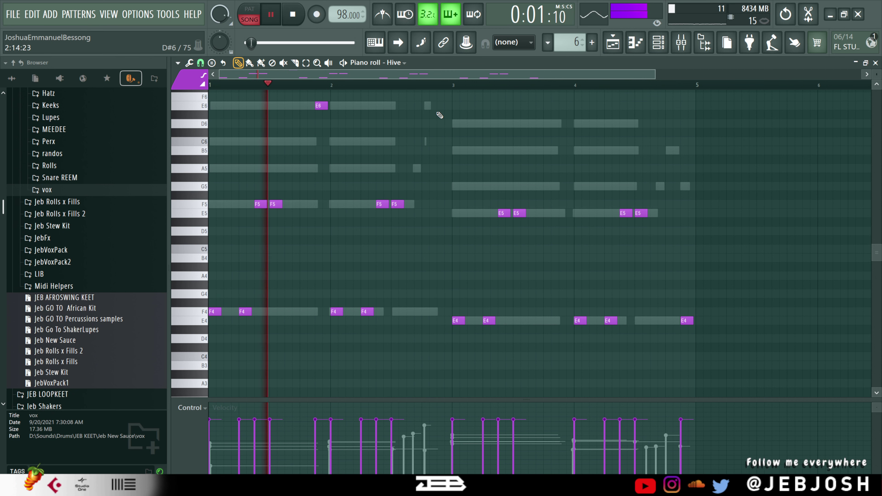
click(441, 106)
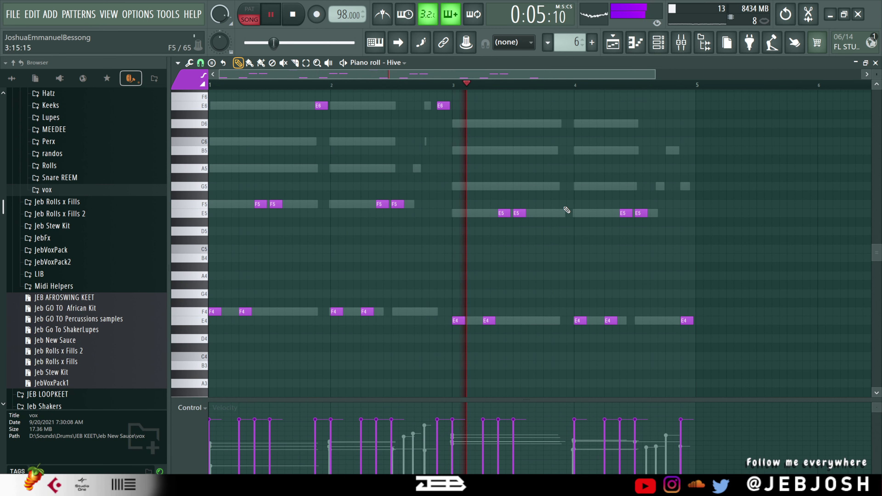
click(562, 186)
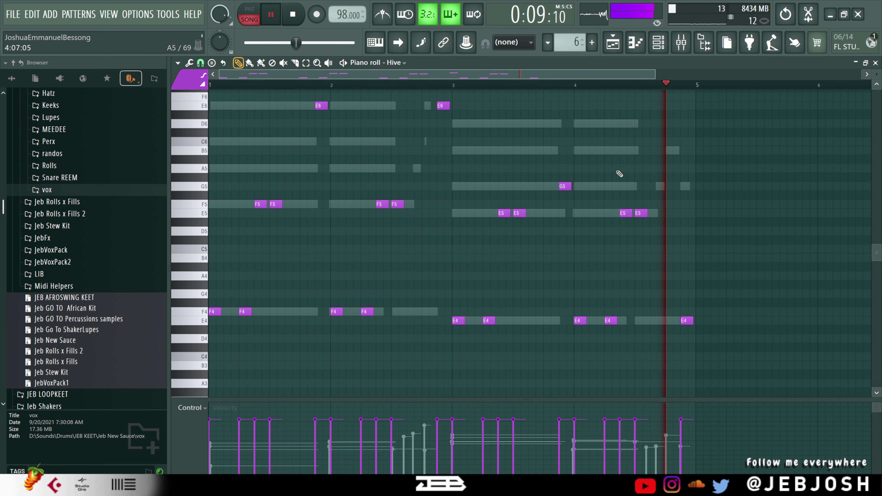
drag(562, 184, 565, 149)
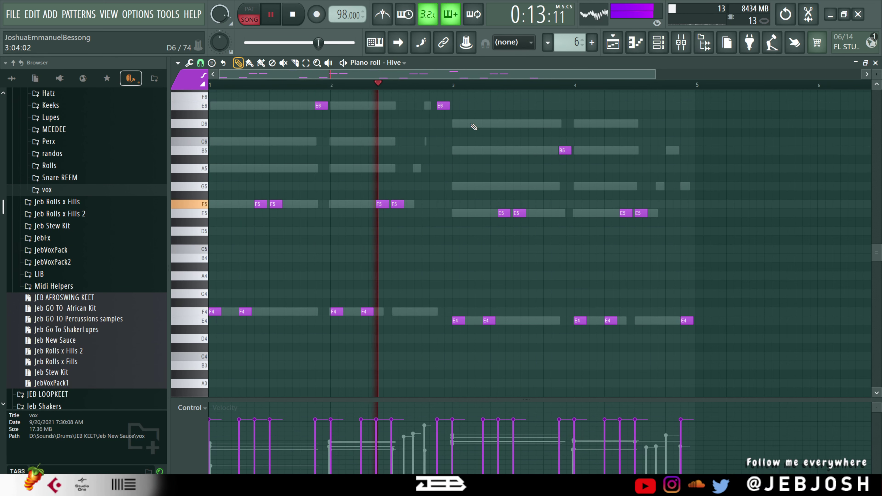
Step: Transpose the two E6 notes down an octave, raise the B5 note ending bar 3 to D6, and replay the loop
drag(451, 115, 259, 98)
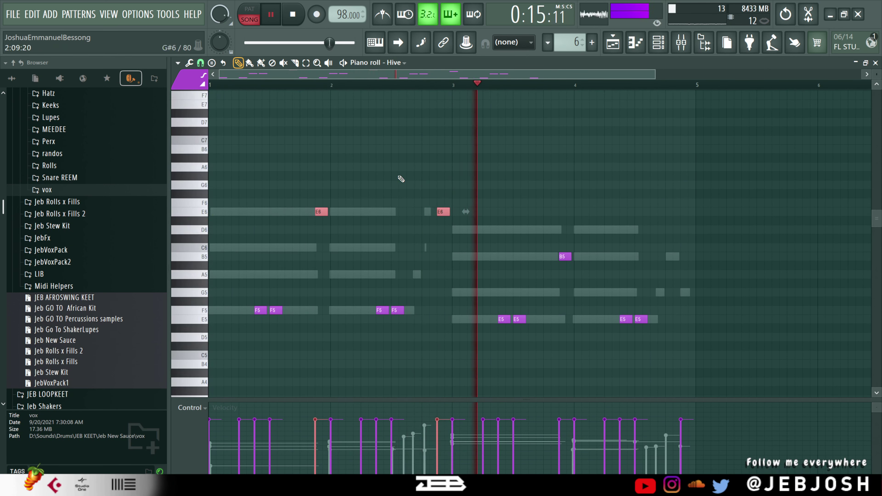
key(ctrl+Down)
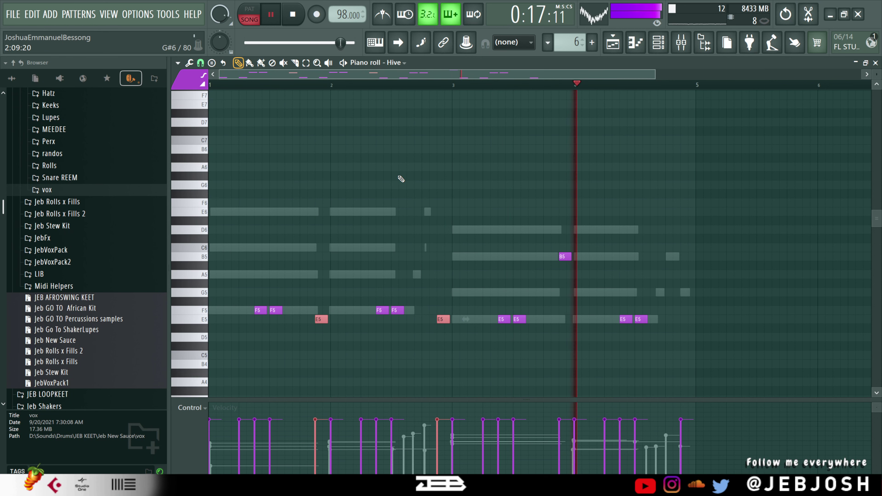
drag(563, 257, 565, 229)
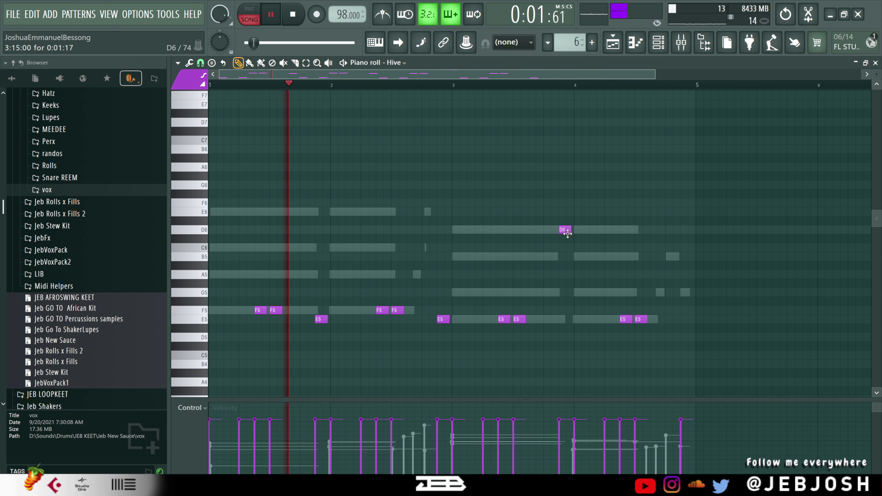
key(space)
key(space)
Step: Transpose the E5 notes ending bars 1 and 2 up an octave, then deselect them
drag(319, 332, 326, 308)
drag(440, 333, 448, 313)
key(ctrl+Up)
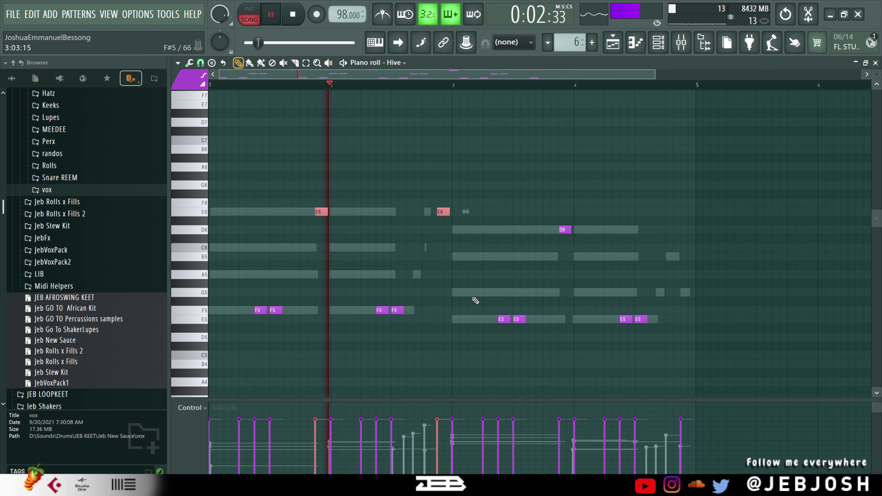
scroll(481, 268, up, 3)
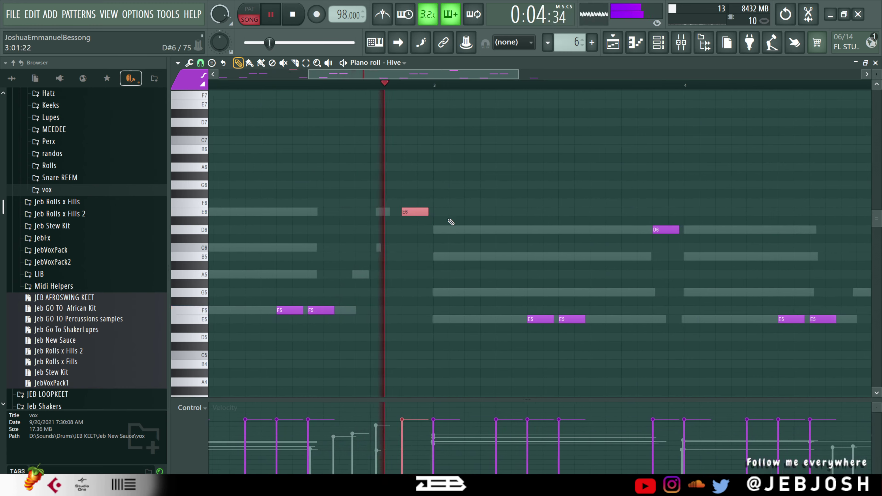
key(ctrl+d)
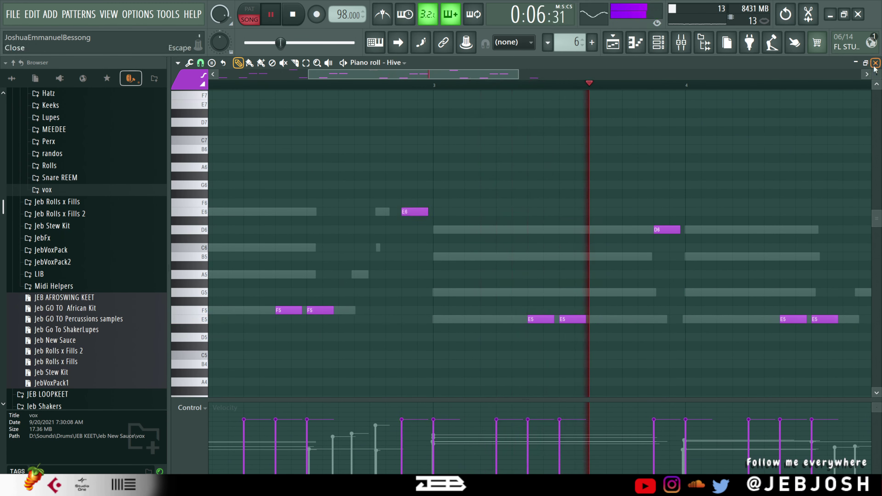
Step: Close the piano roll, return to the playlist, and unmute Tracks 1 and 5
key(F7)
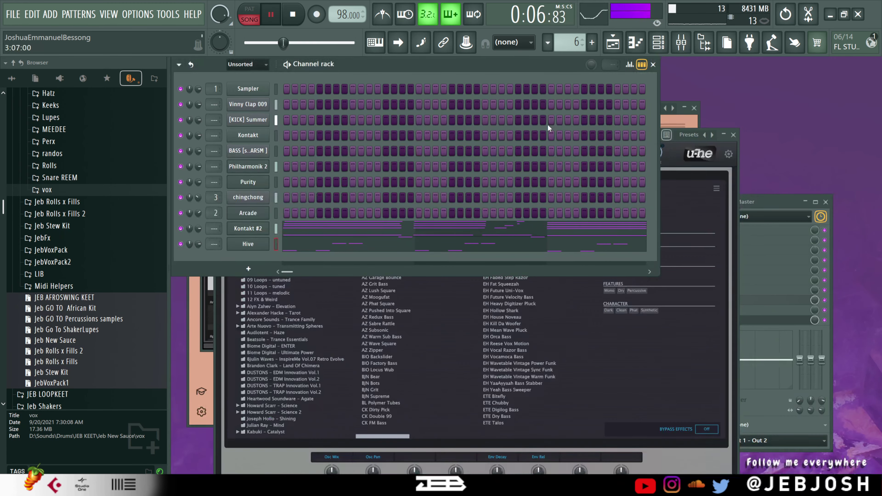
click(611, 49)
click(302, 118)
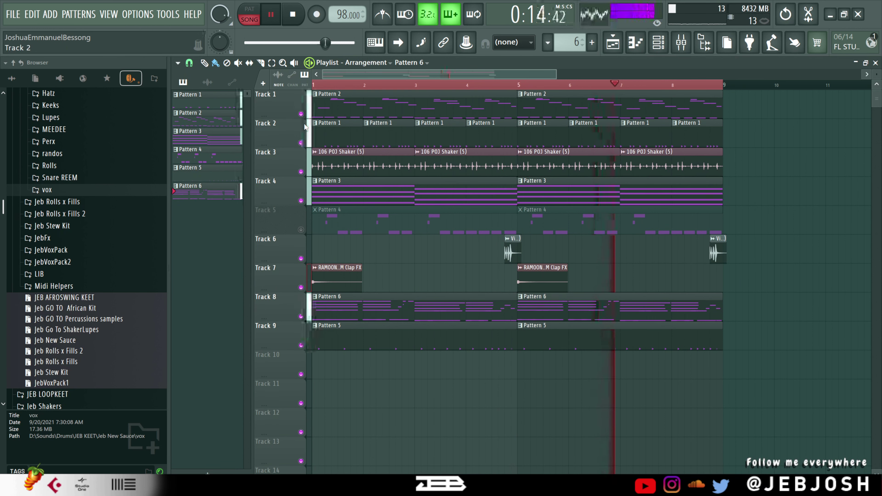
click(307, 235)
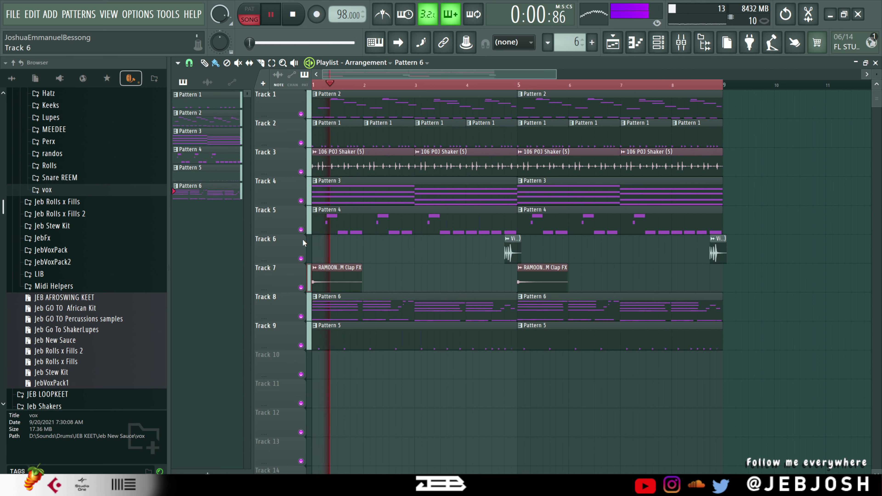